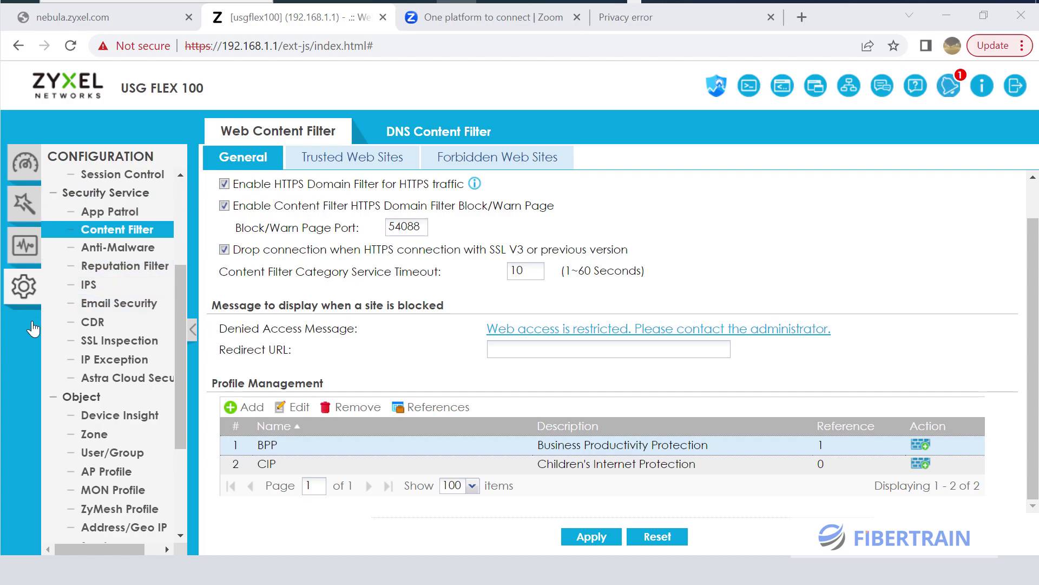
Navigate from the configuration menus to the App Patrol page under Security Service
click(33, 329)
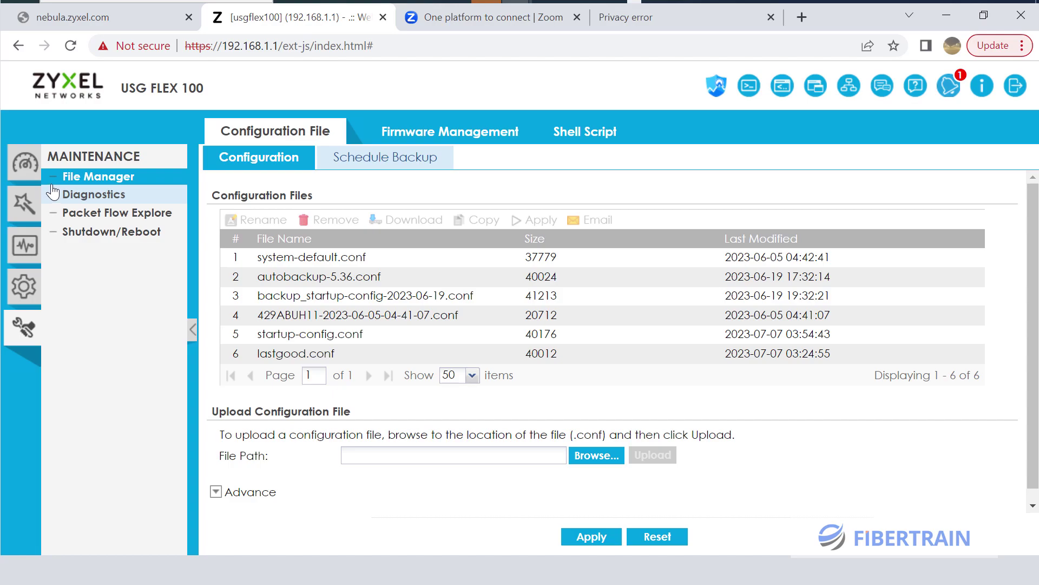
click(27, 295)
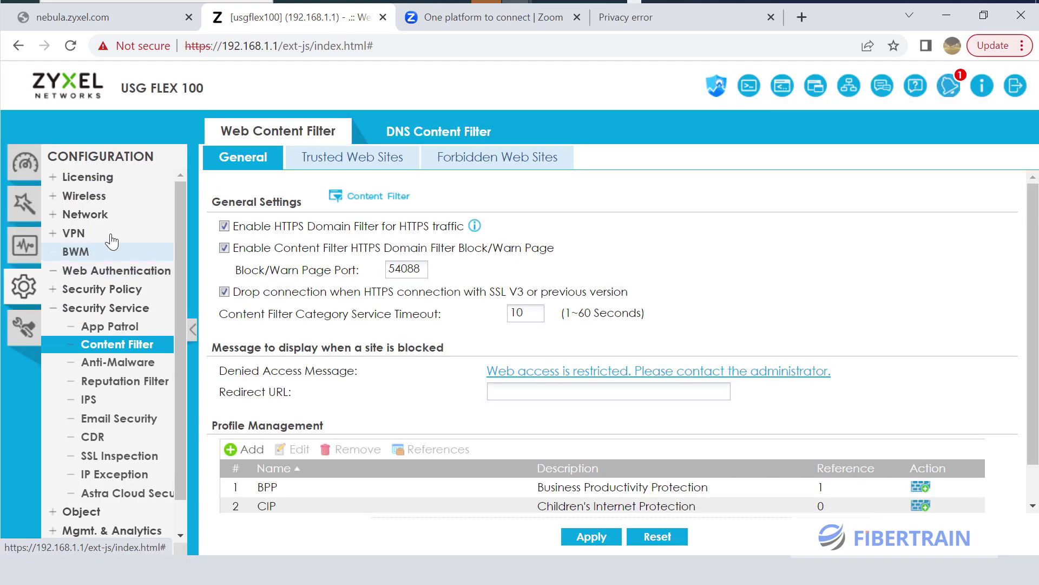
click(53, 312)
click(53, 312)
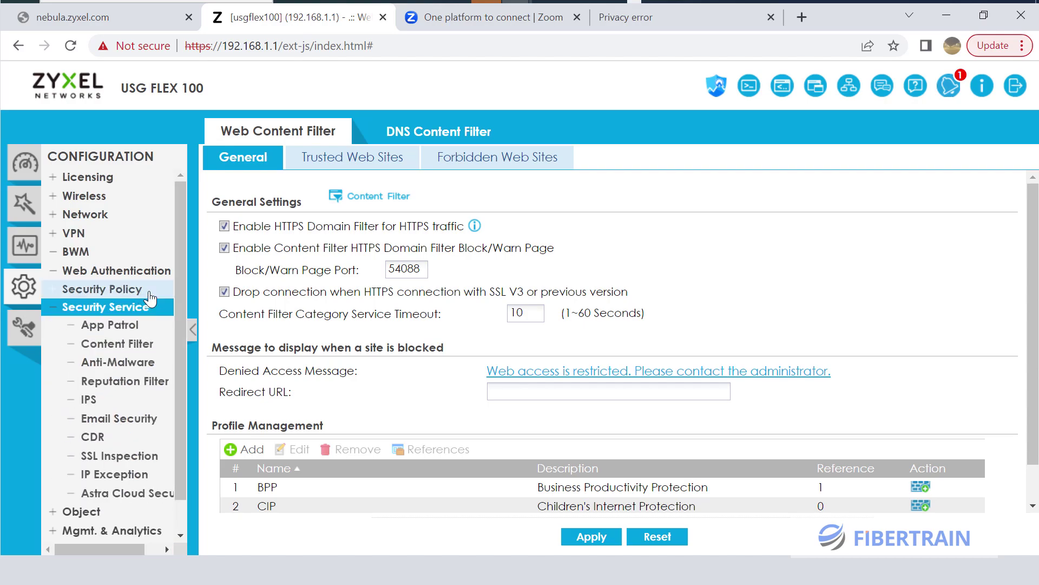
click(116, 326)
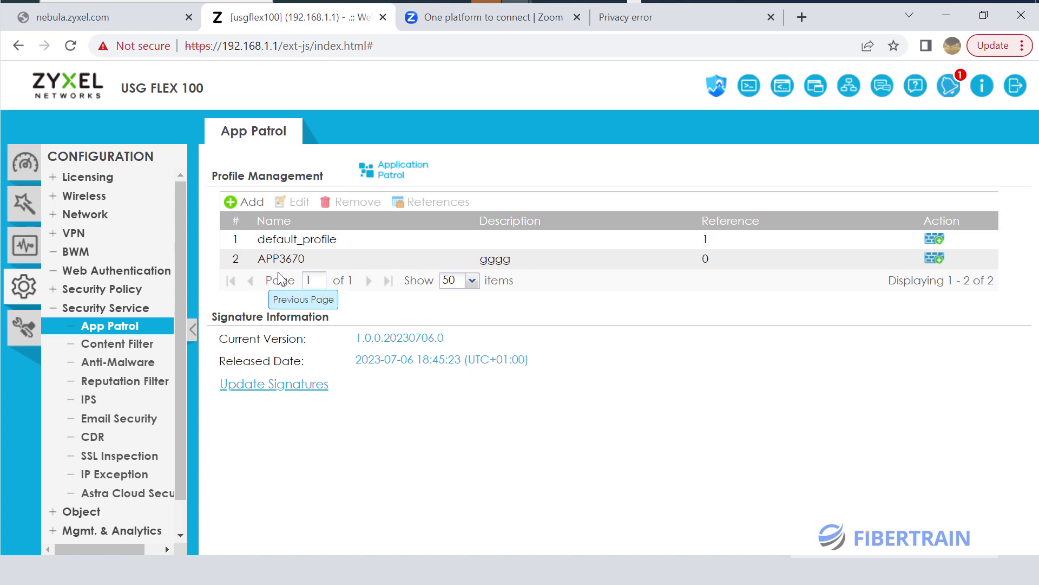
Inspect default_profile's rules and PD-Proxy's action choices, then close it unchanged
click(322, 241)
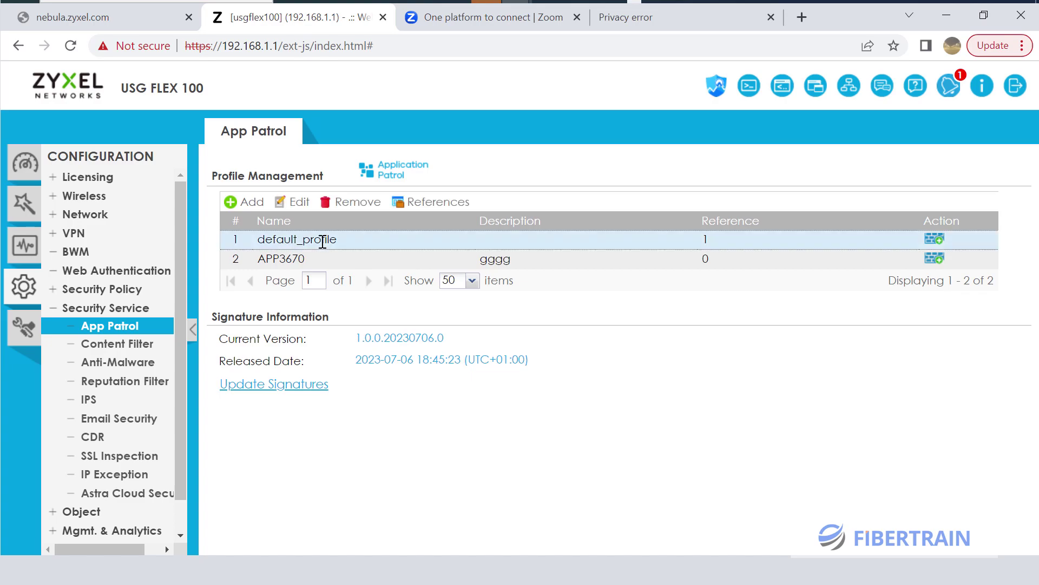
click(297, 202)
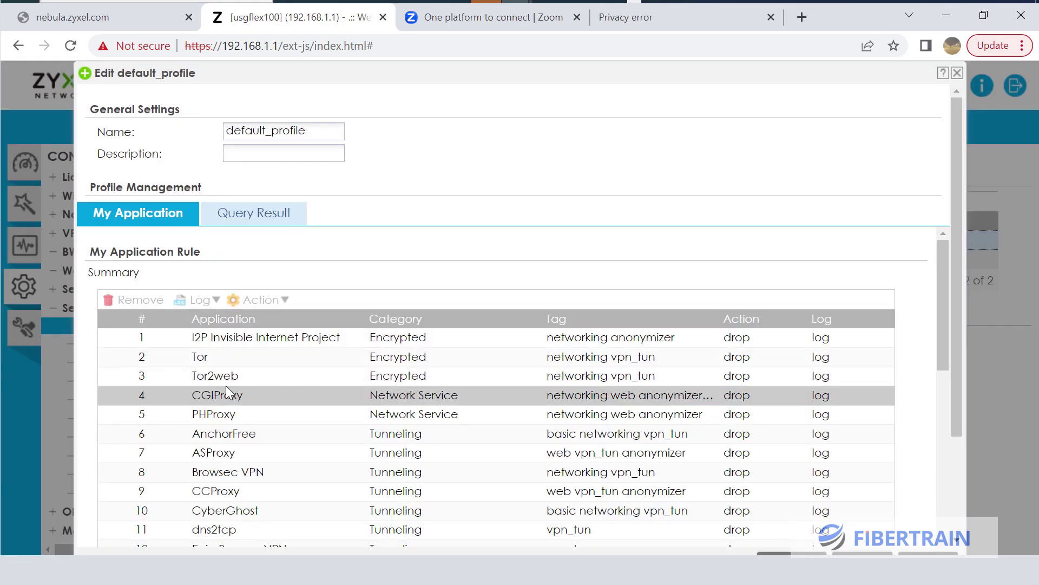
scroll(238, 390, down, 5)
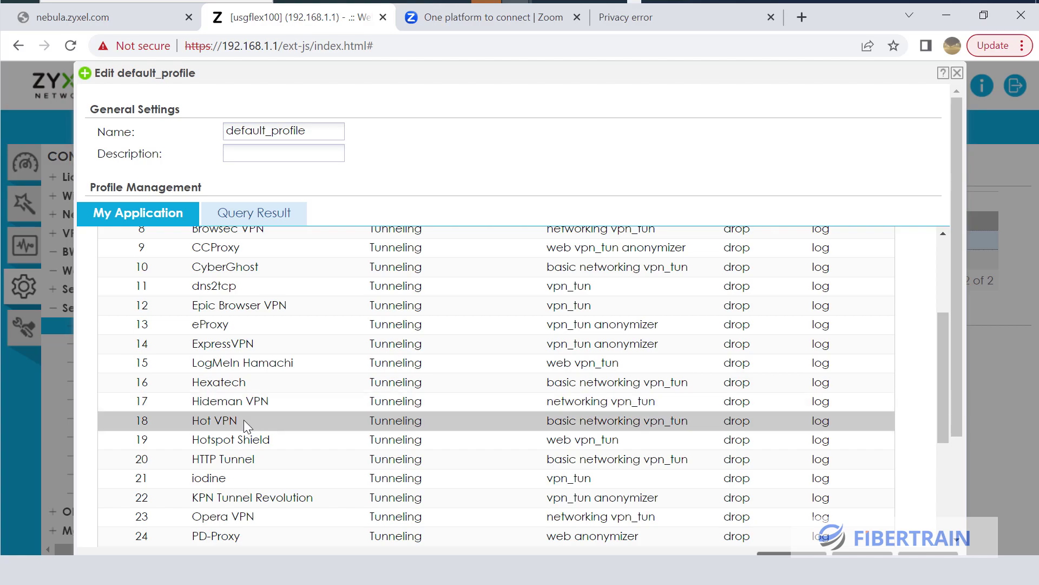
scroll(265, 419, down, 3)
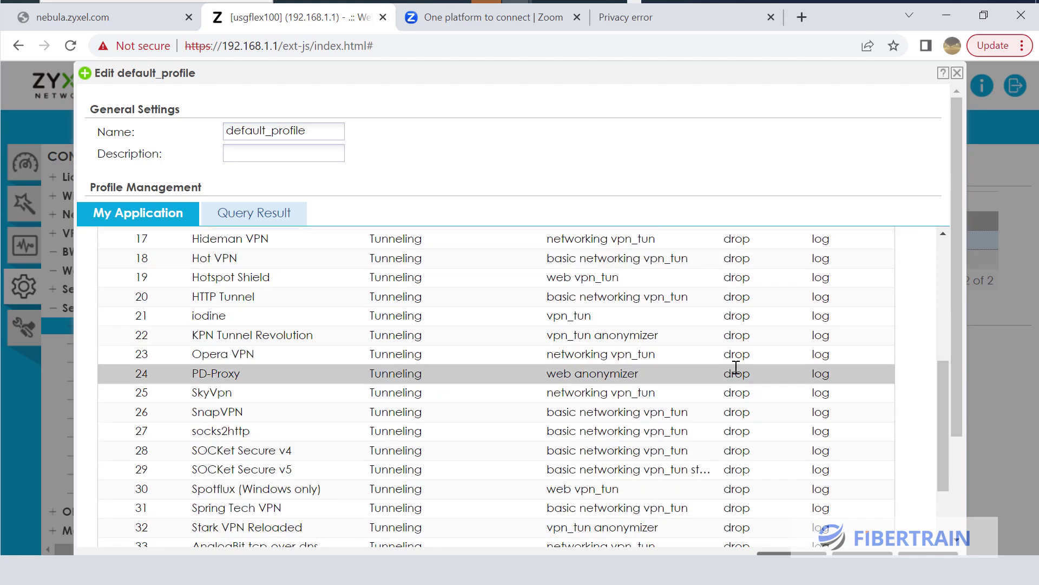
click(733, 372)
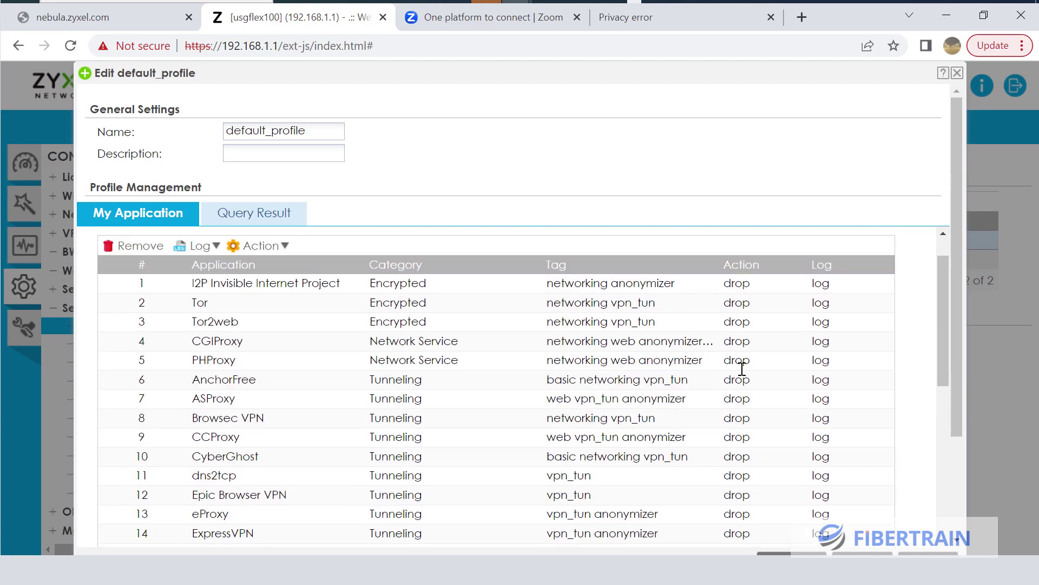
click(956, 73)
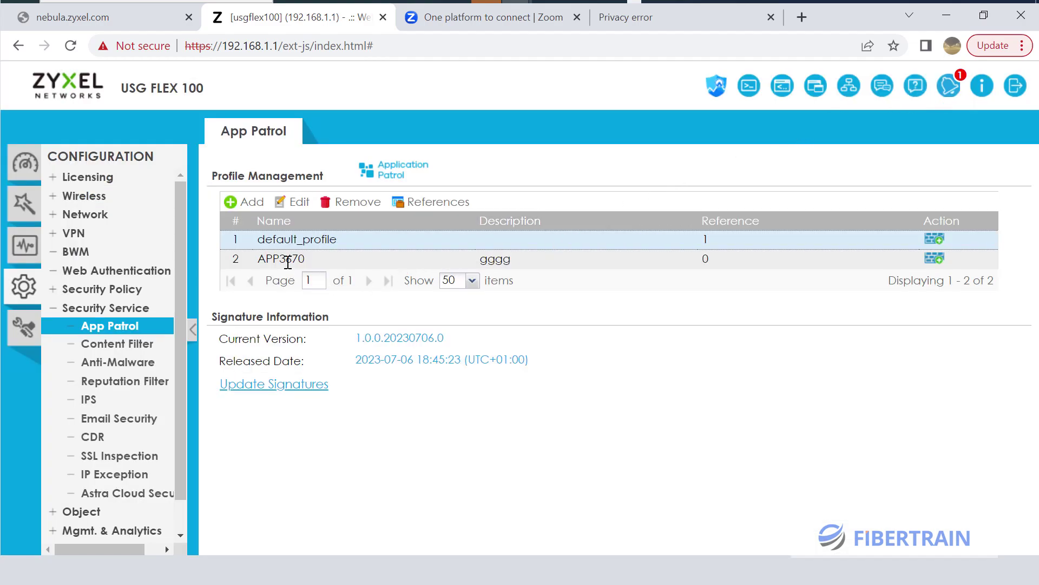
Start a new App Patrol profile named ZOOM with description 'Block Zoom WEB'
click(288, 261)
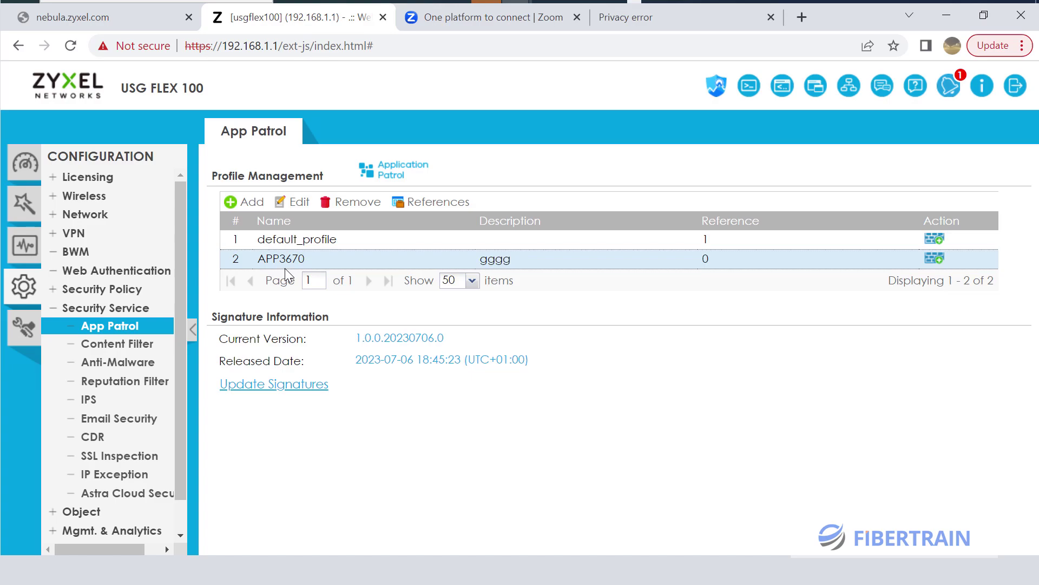
click(245, 201)
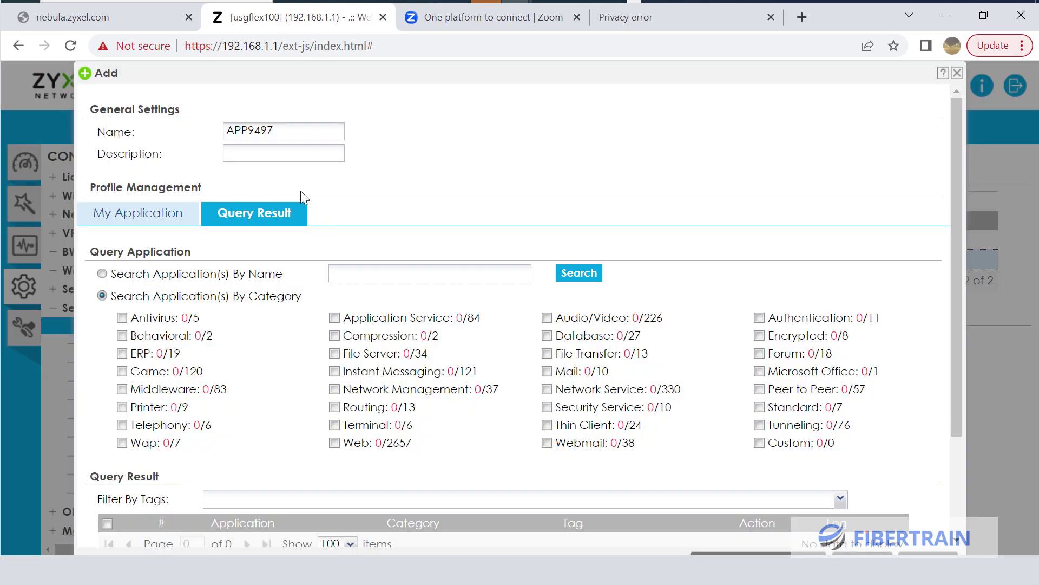
drag(295, 136, 201, 138)
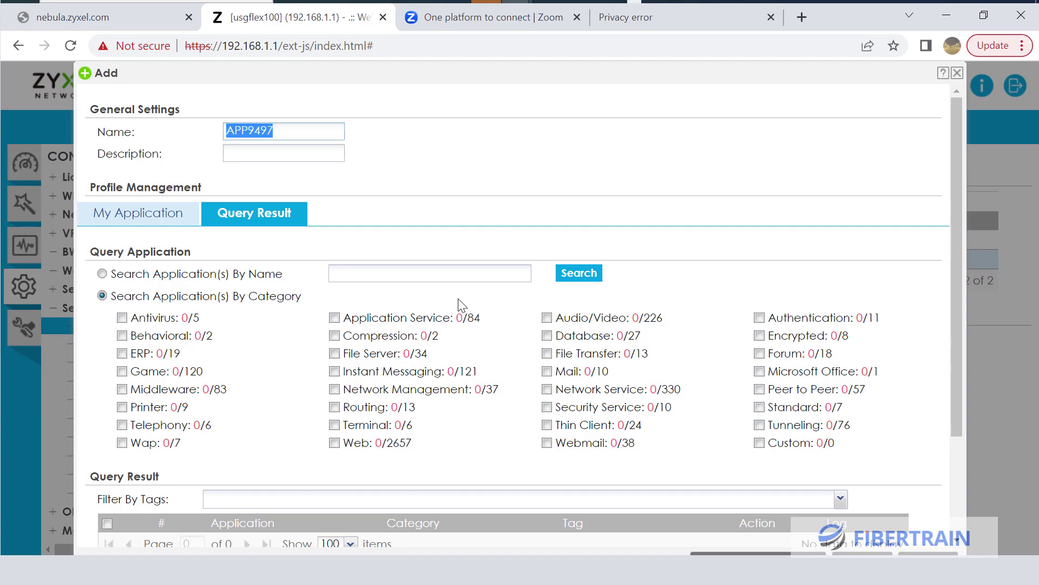
text(ZOOM)
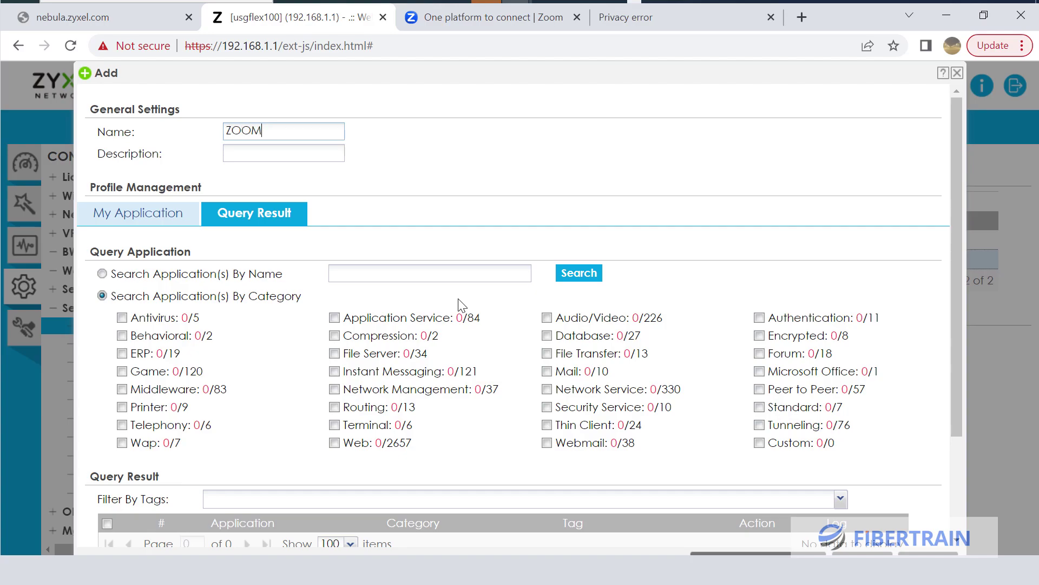
click(283, 156)
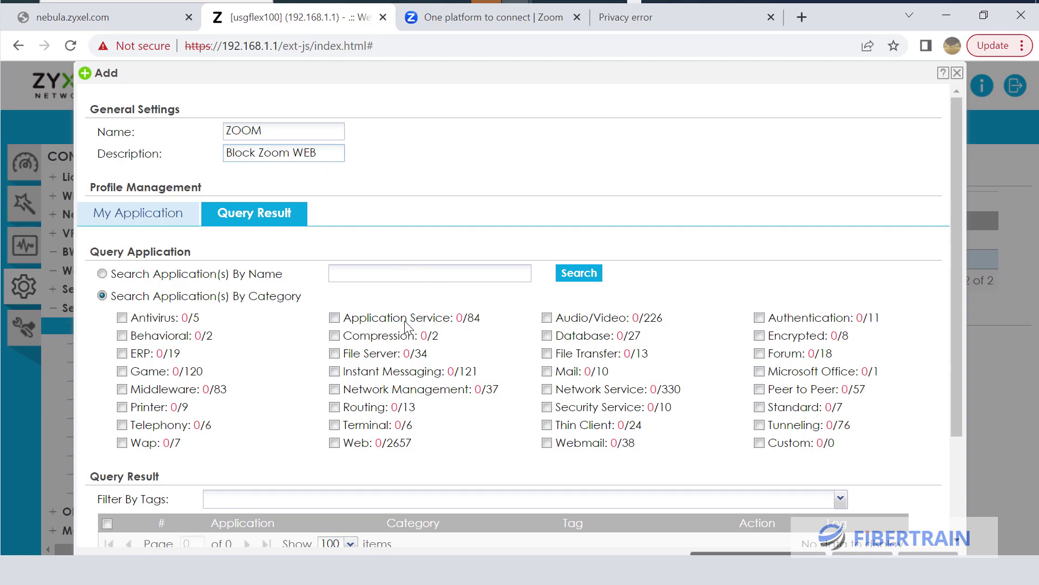
scroll(375, 335, down, 1)
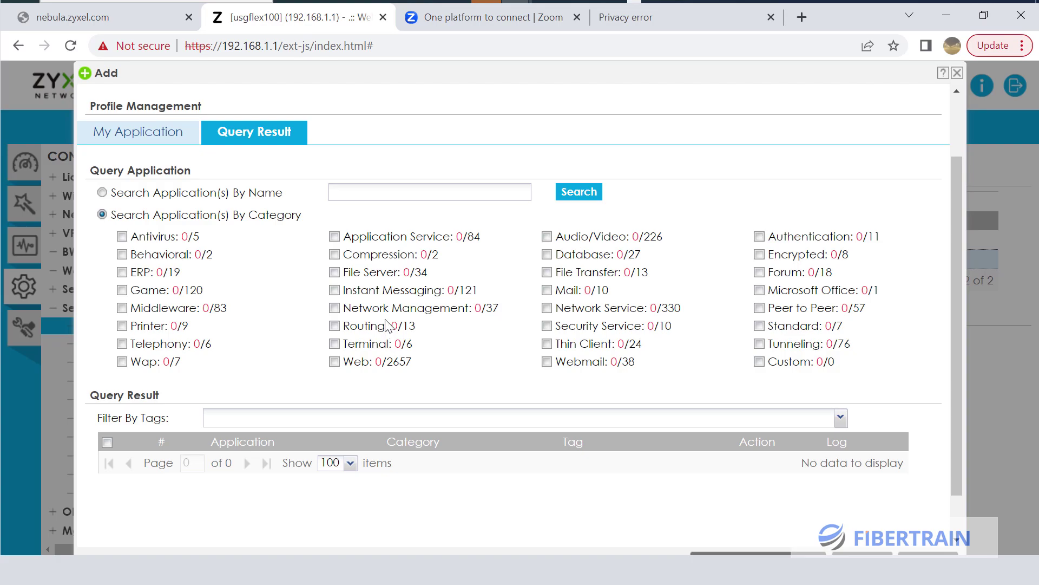
Search applications by name for 'zoom', note its Instant Messaging category, then switch to category search
click(241, 196)
click(577, 194)
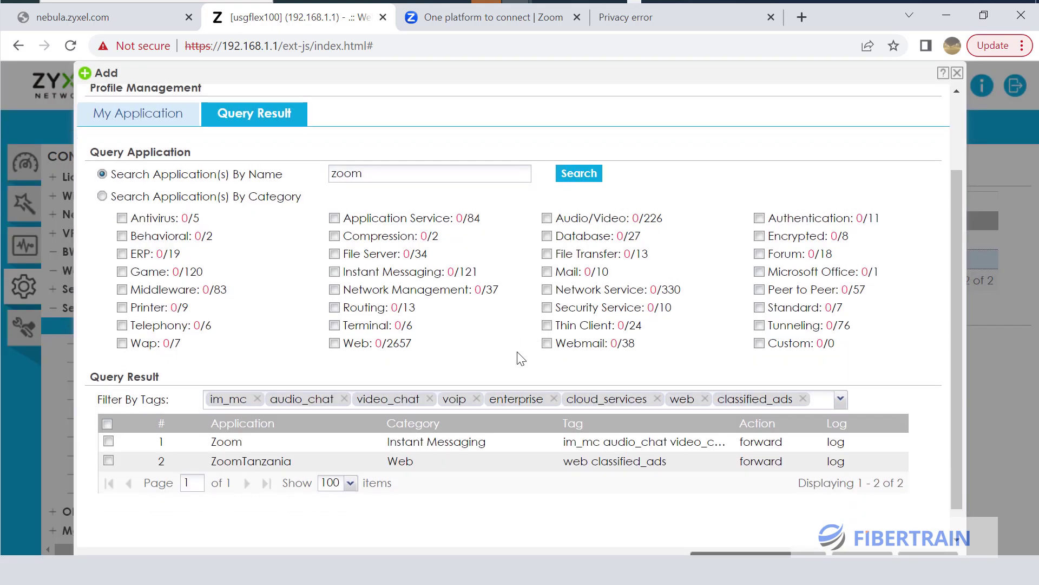
scroll(412, 433, down, 1)
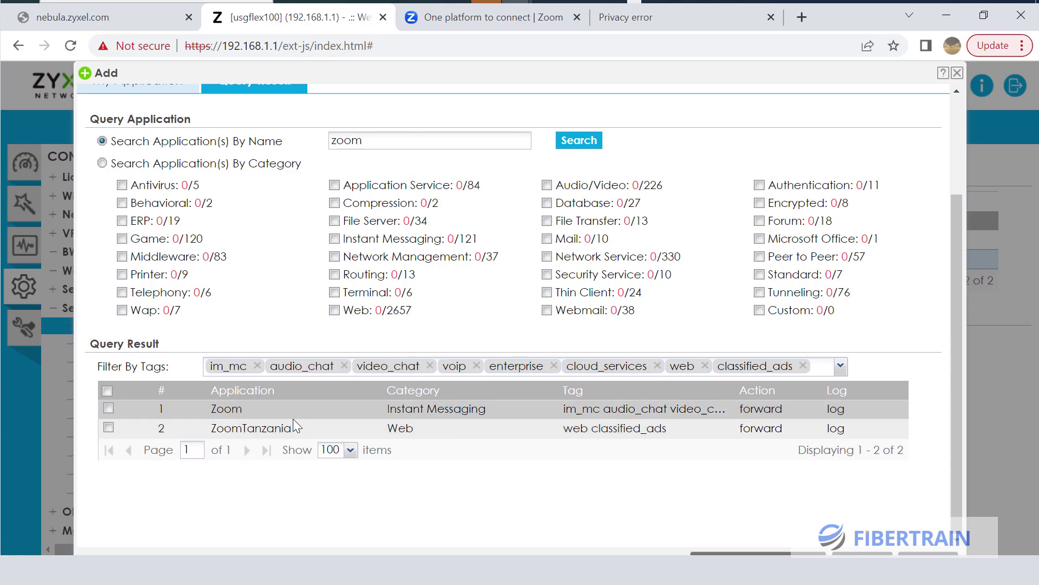
drag(389, 409, 475, 407)
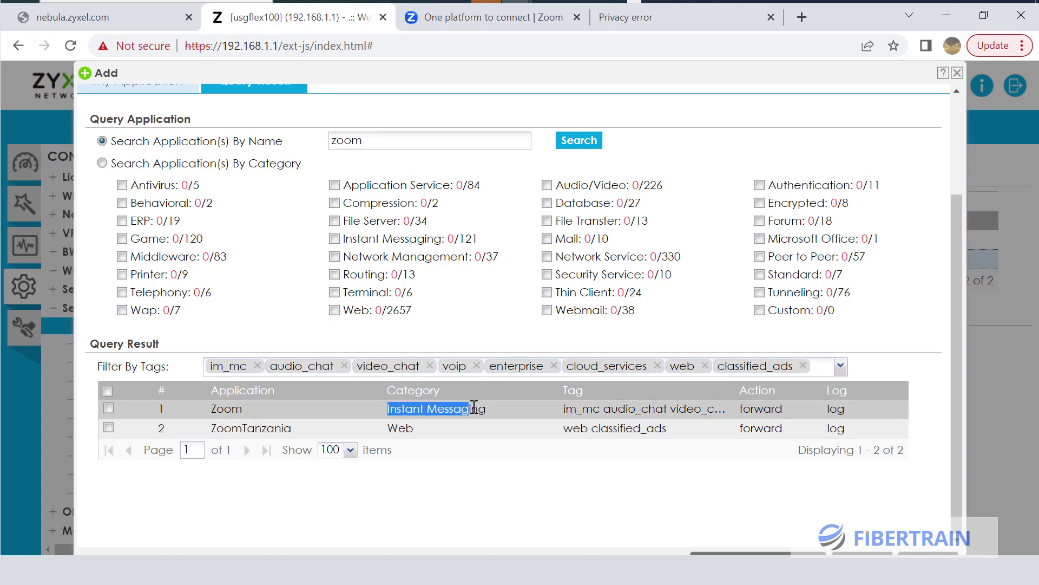
click(151, 167)
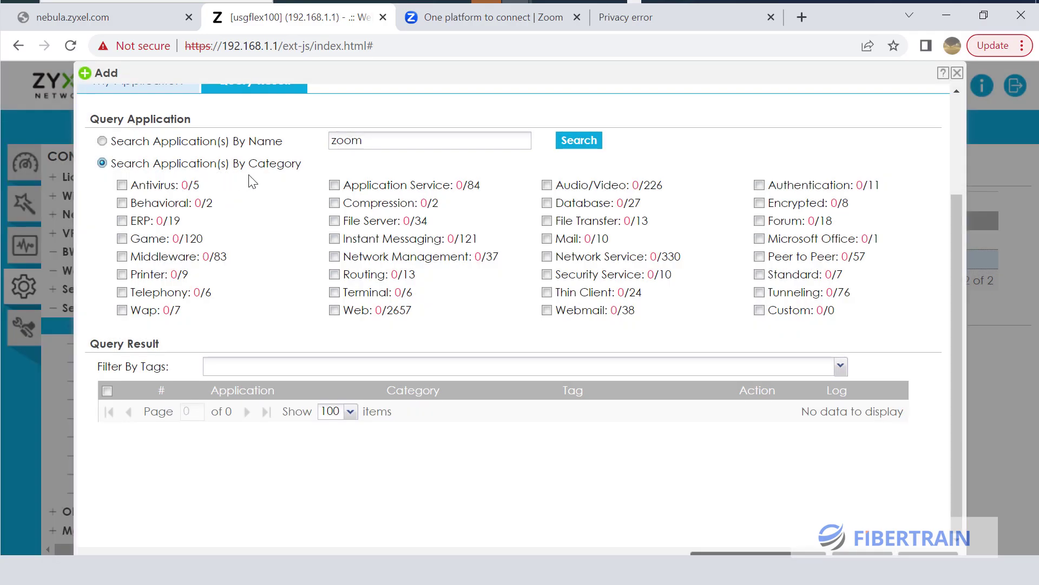
Add Zoom, application 121 on page 2 of Instant Messaging results, to the profile's rules
click(334, 239)
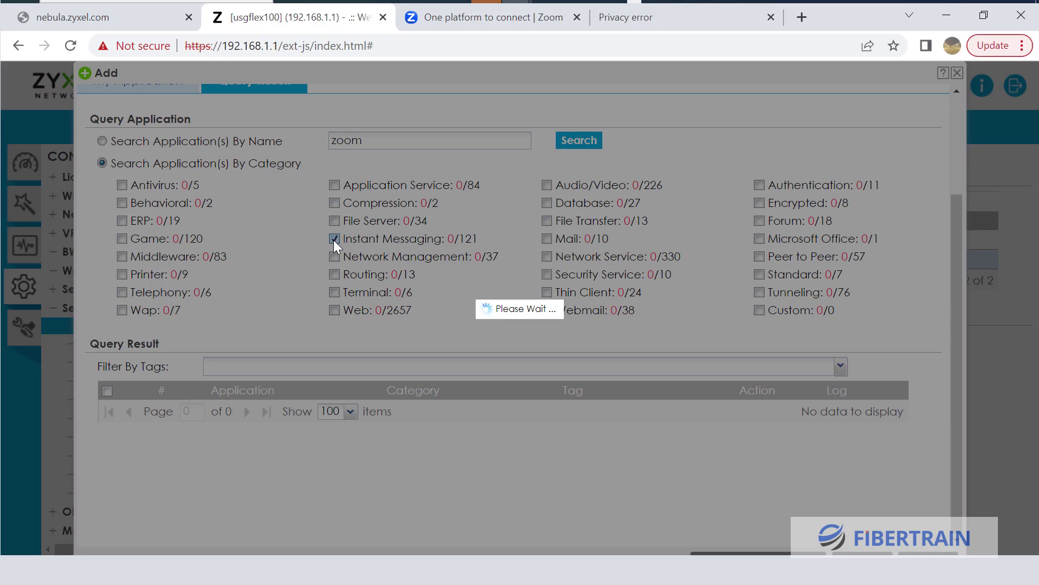
scroll(560, 412, down, 5)
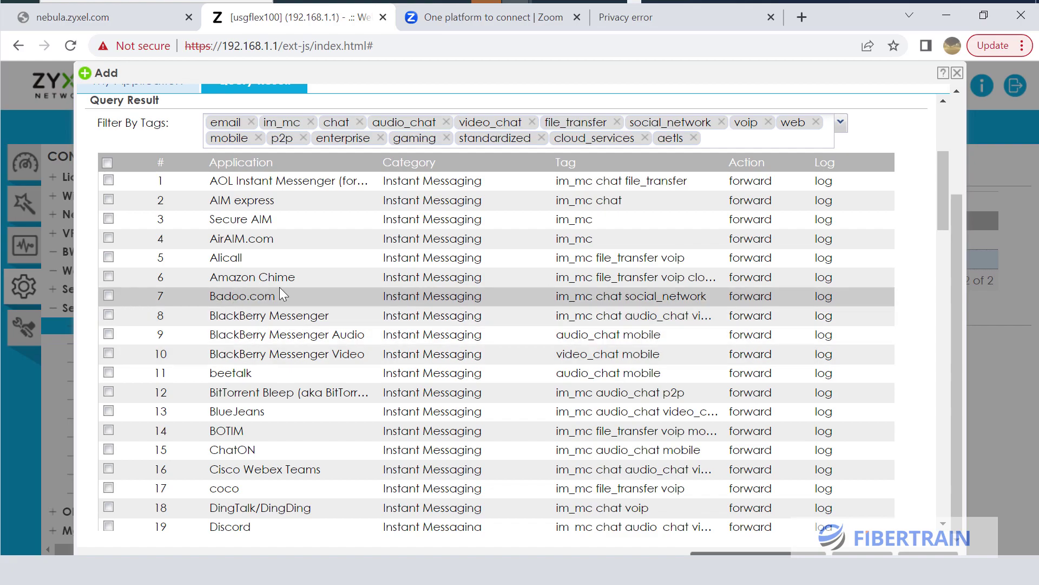
scroll(282, 292, down, 20)
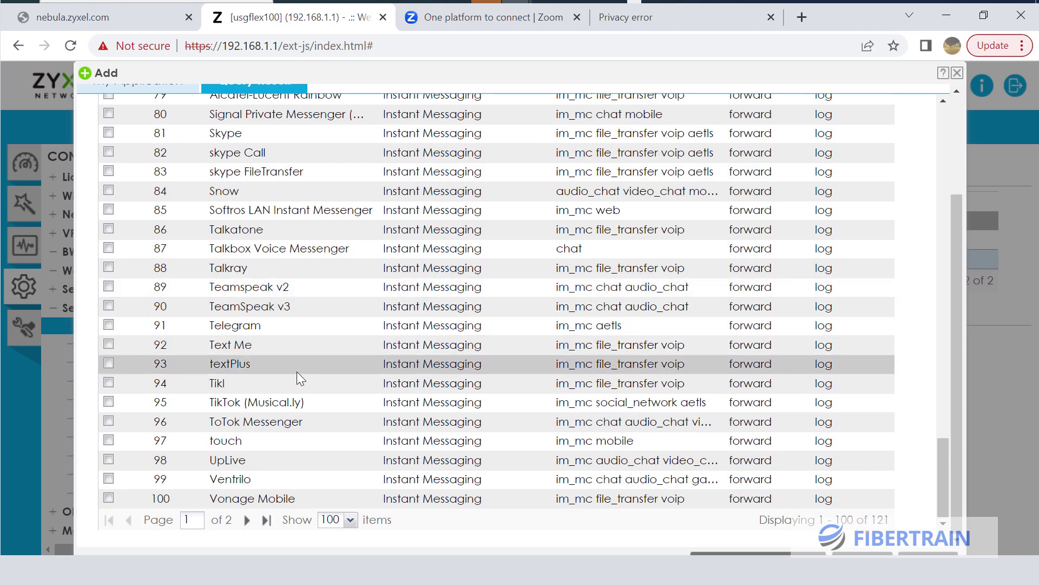
click(248, 519)
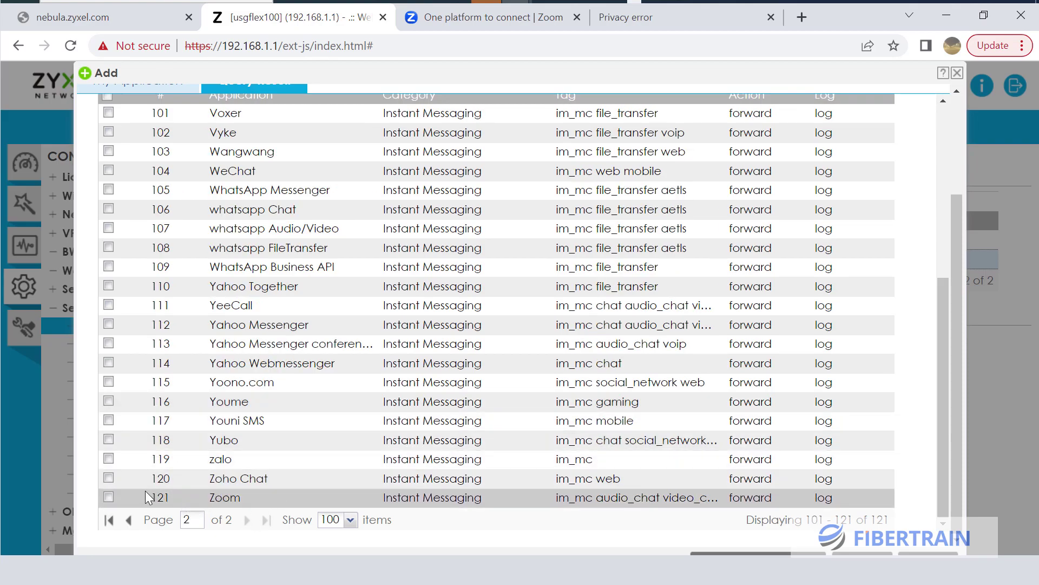
click(107, 498)
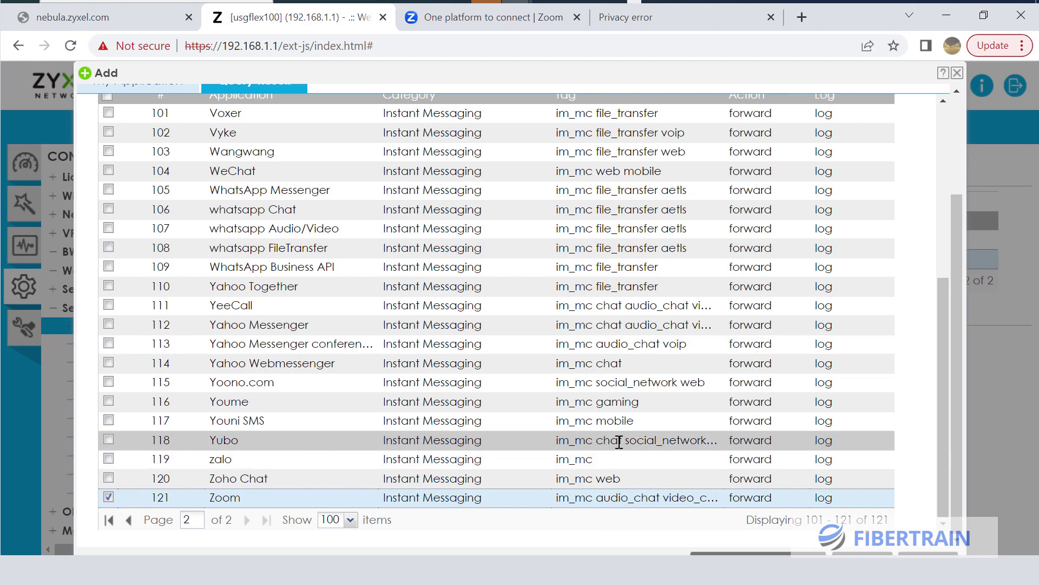
click(651, 518)
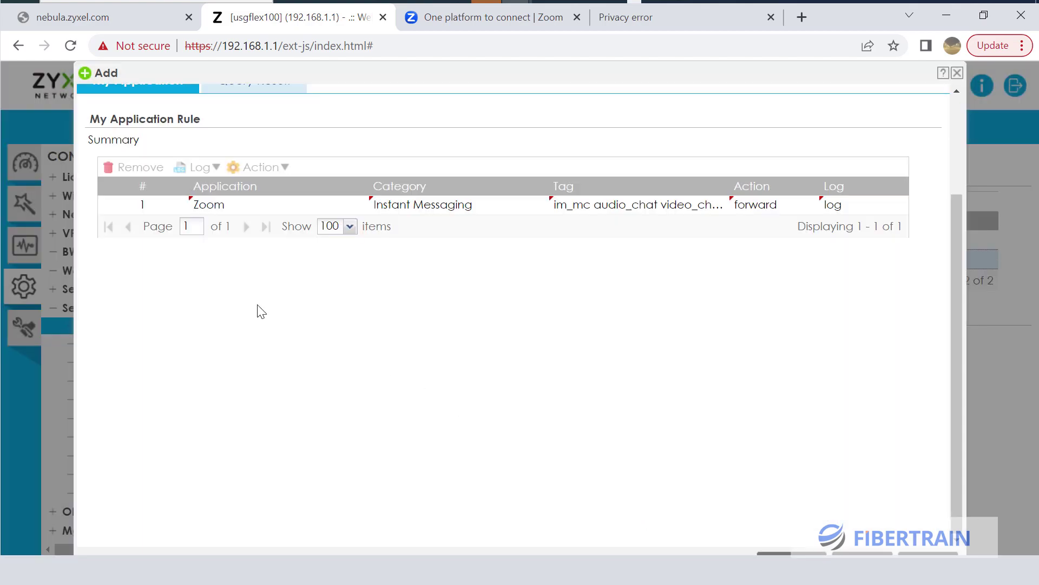
Set the Zoom rule's action to drop and save the ZOOM profile
click(235, 207)
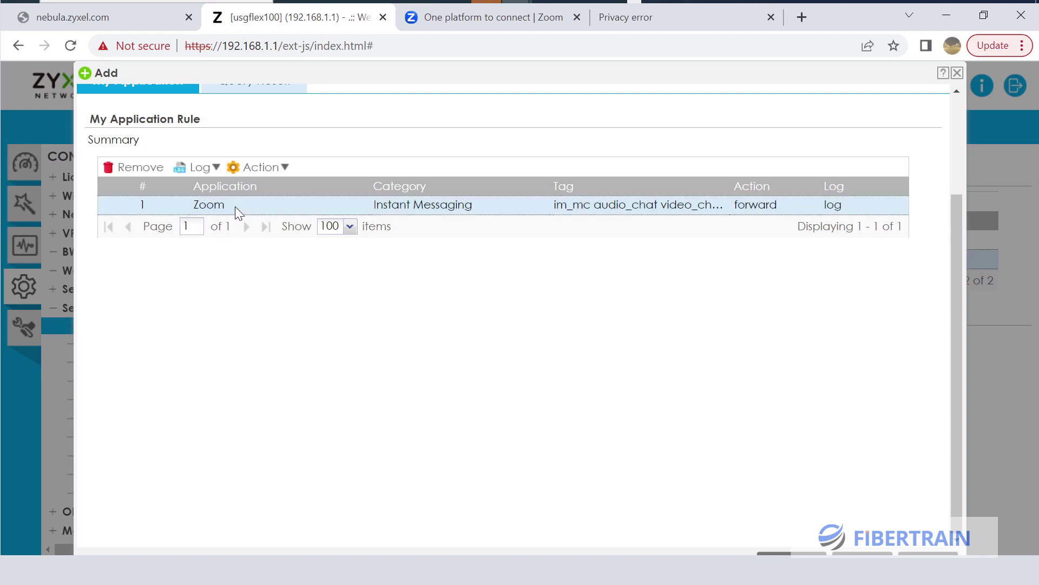
click(285, 169)
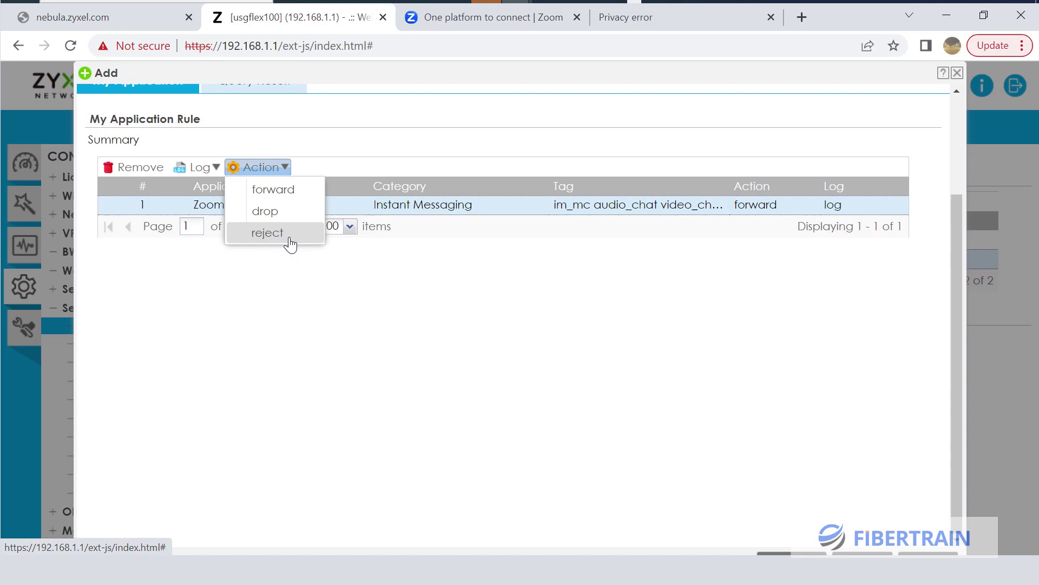
click(265, 210)
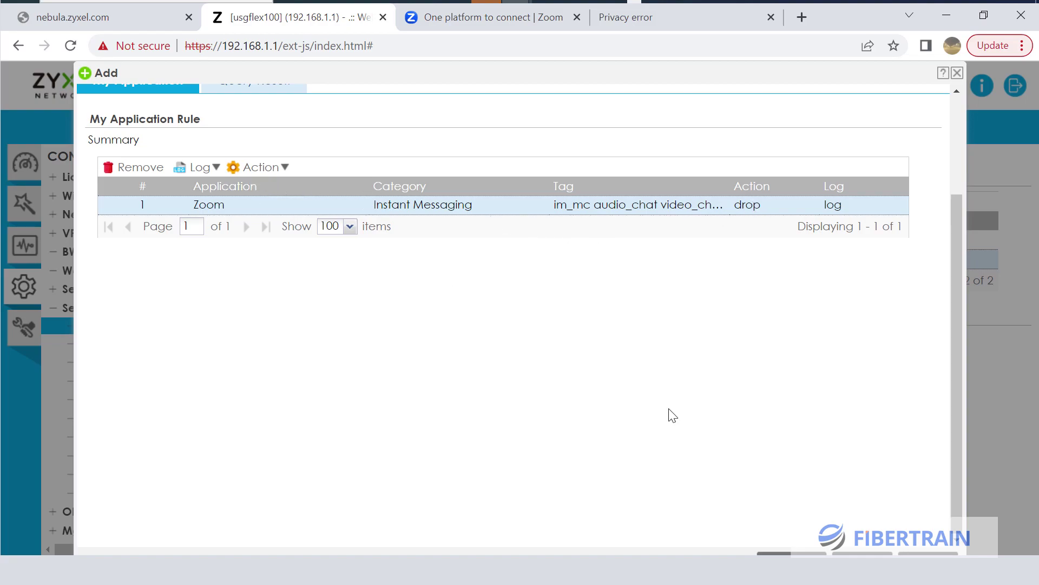
click(784, 553)
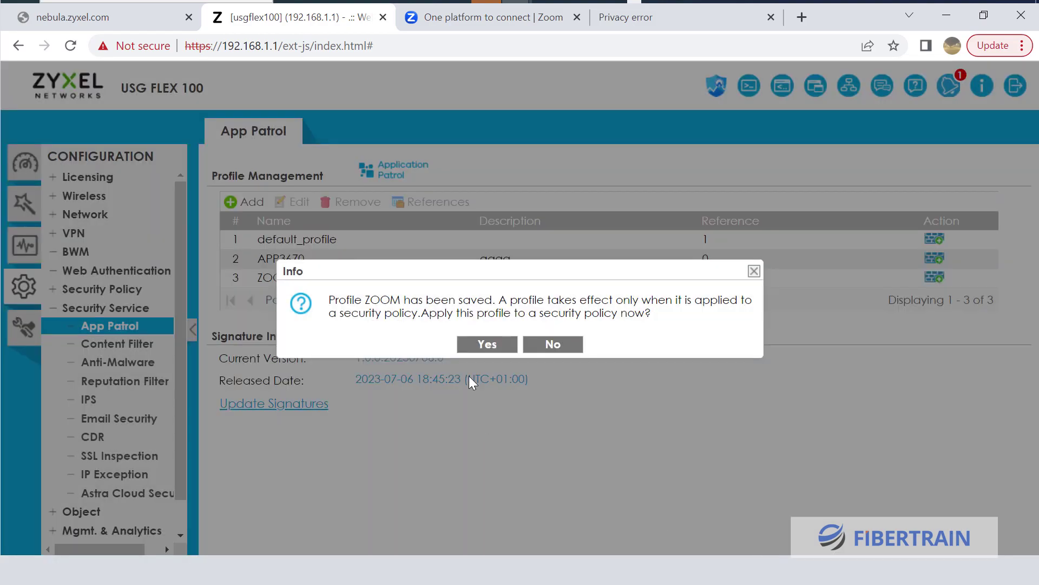
Apply the ZOOM profile to the LAN1_Outgoing policy, then dismiss an unneeded new-profile form
click(478, 344)
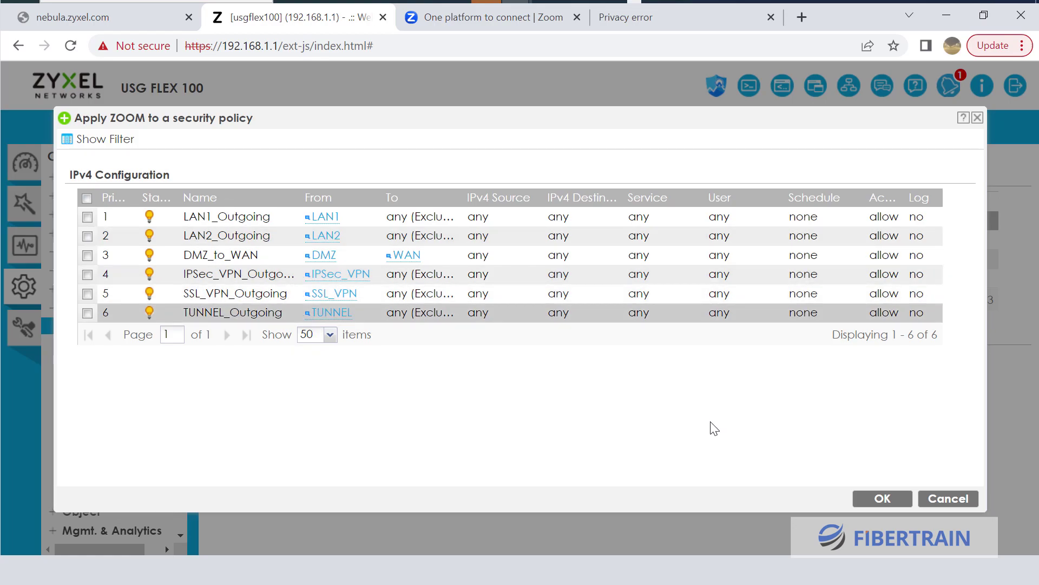
click(88, 217)
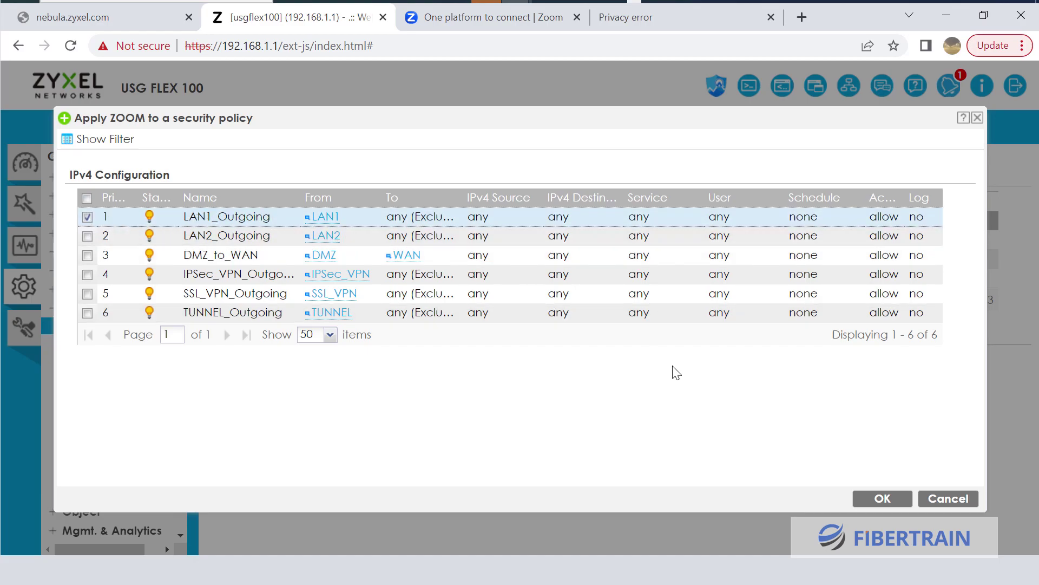
click(875, 495)
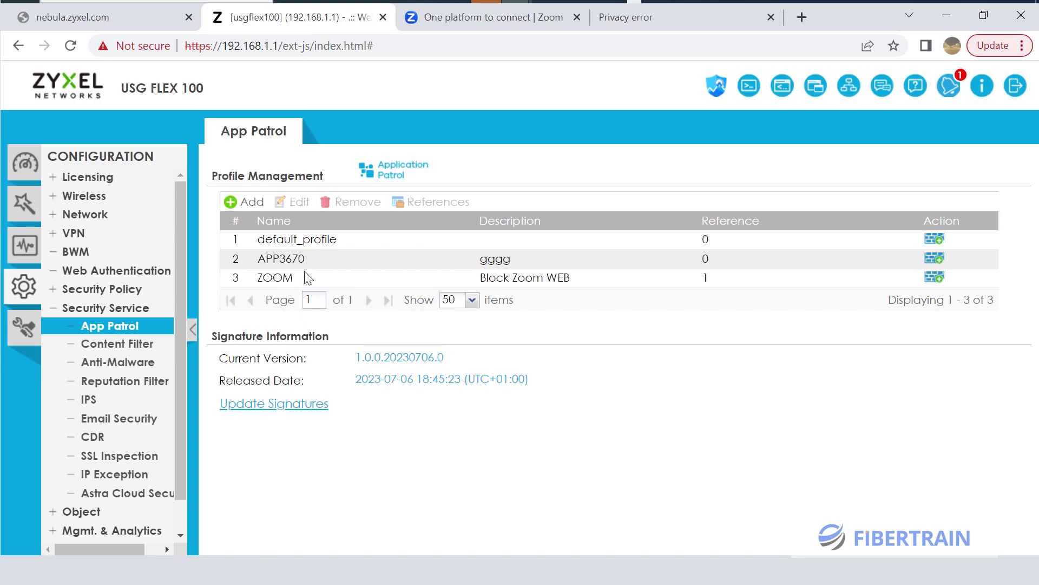
click(250, 204)
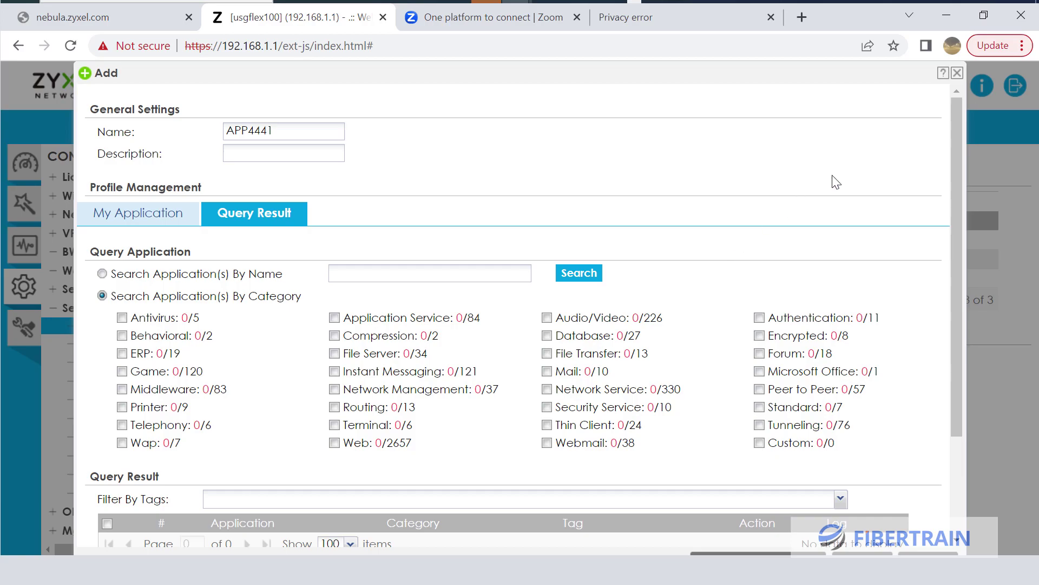
click(956, 75)
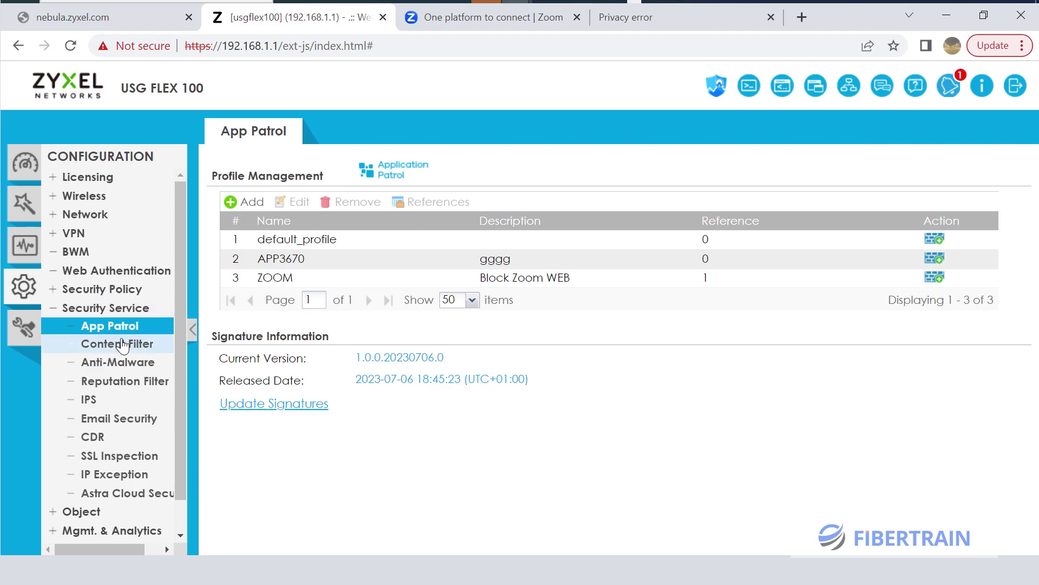
In Policy Control, review LAN1_Outgoing's zones, confirm Application Patrol is ZOOM, and save it
click(60, 292)
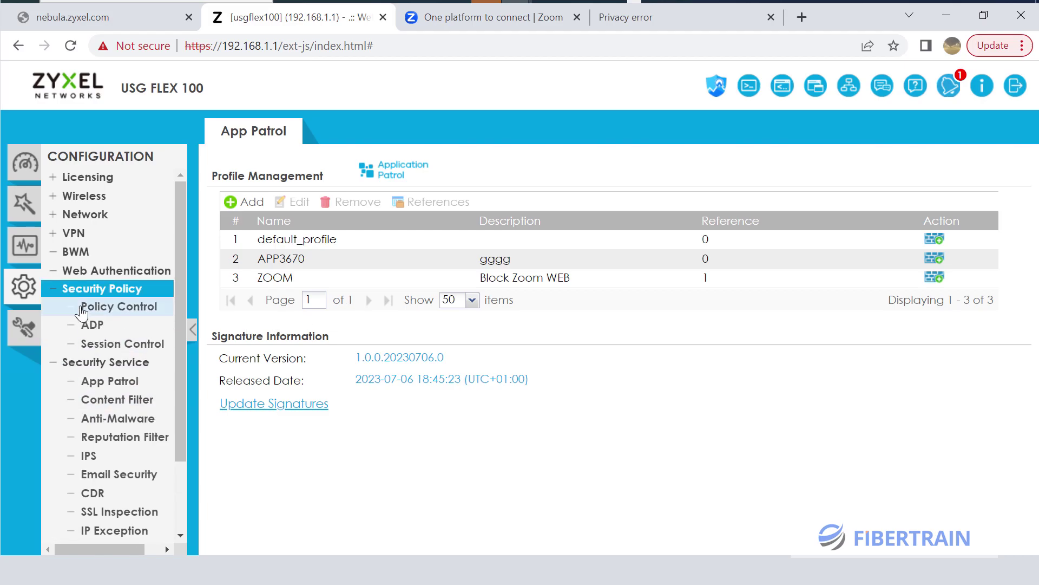
click(153, 310)
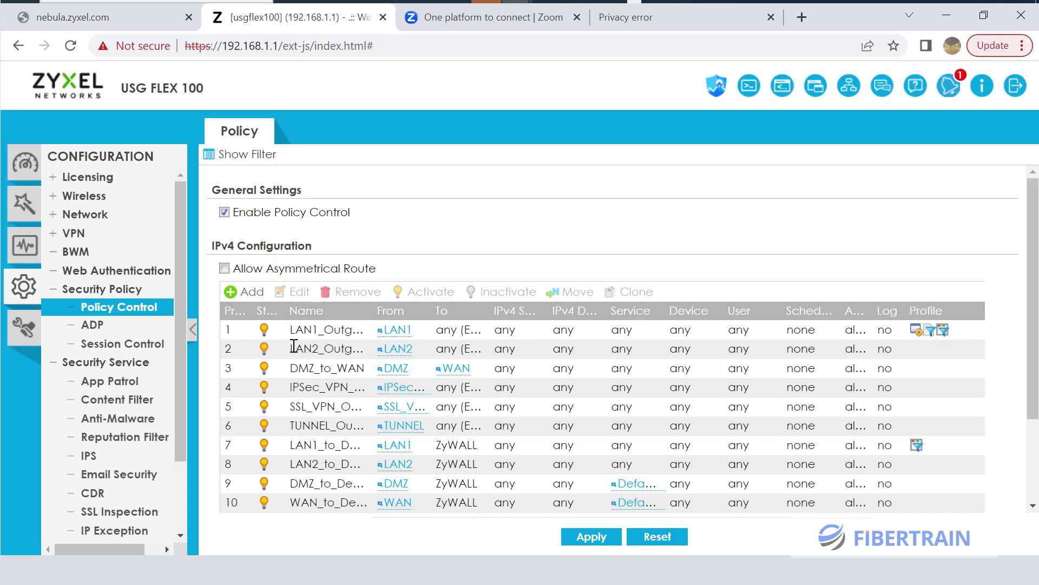
click(235, 331)
click(301, 293)
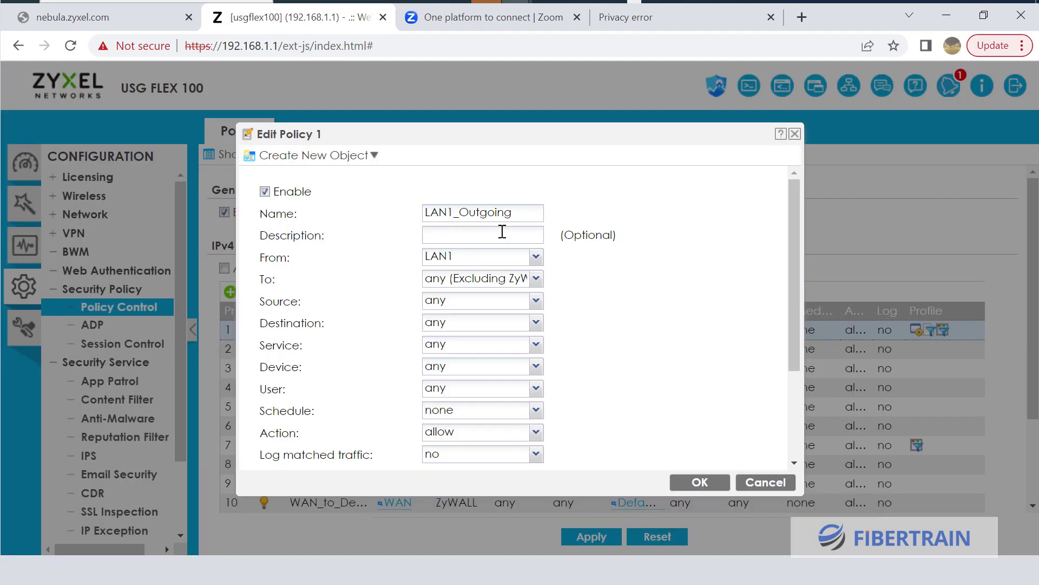
click(465, 258)
click(535, 279)
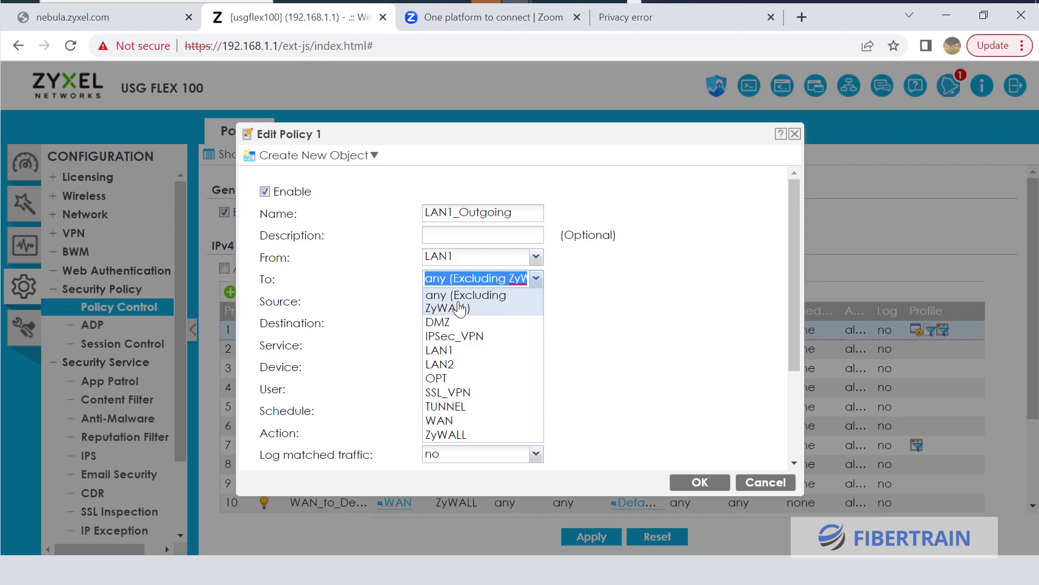
click(613, 297)
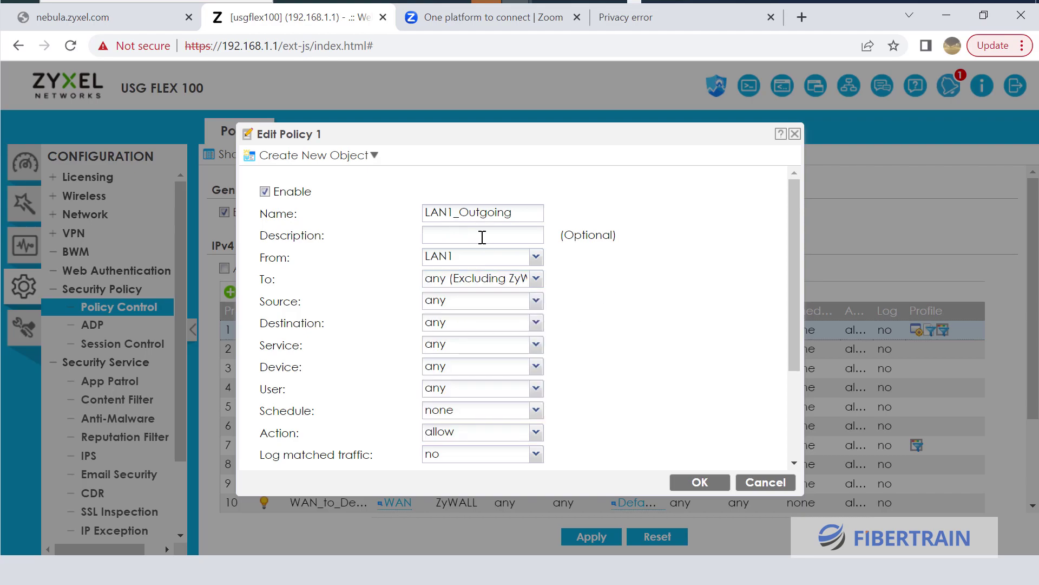
scroll(443, 303, down, 3)
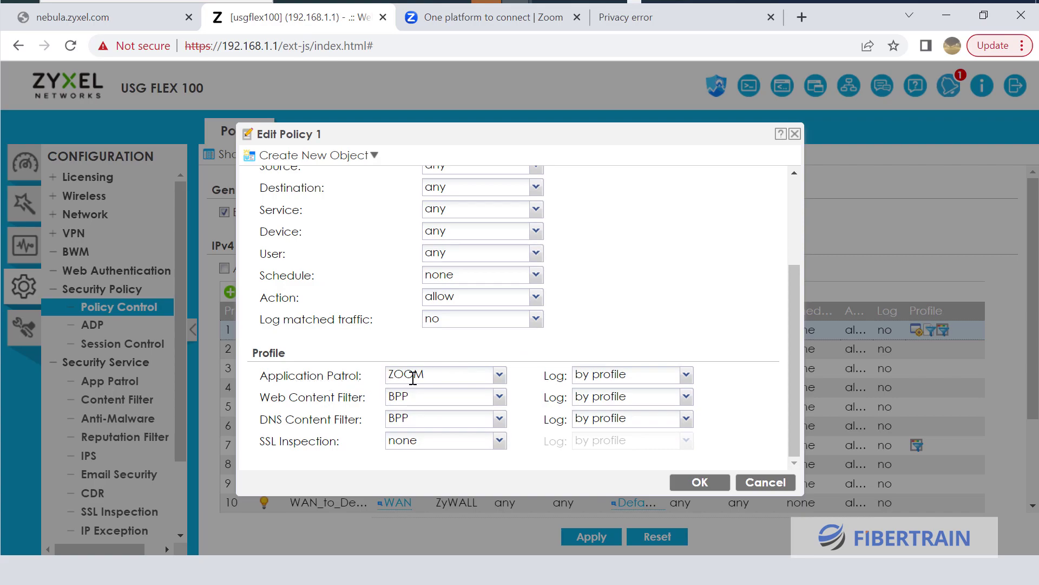
click(495, 377)
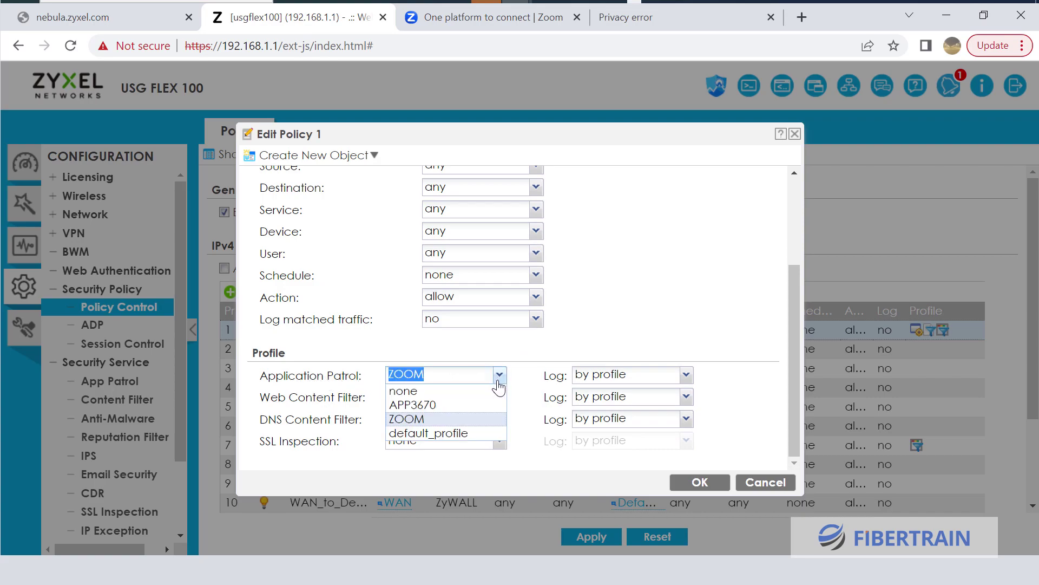
click(382, 352)
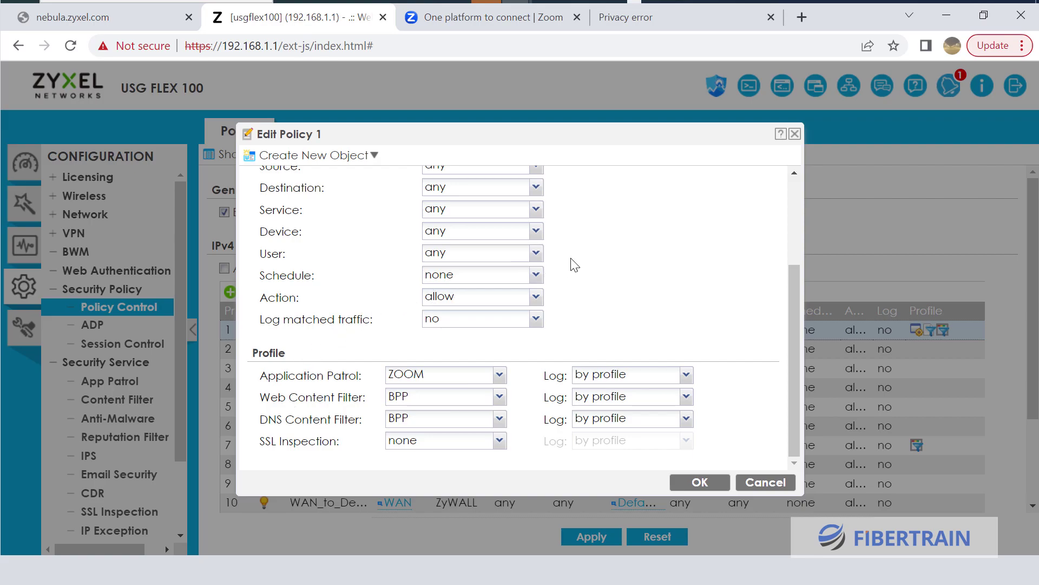
click(694, 486)
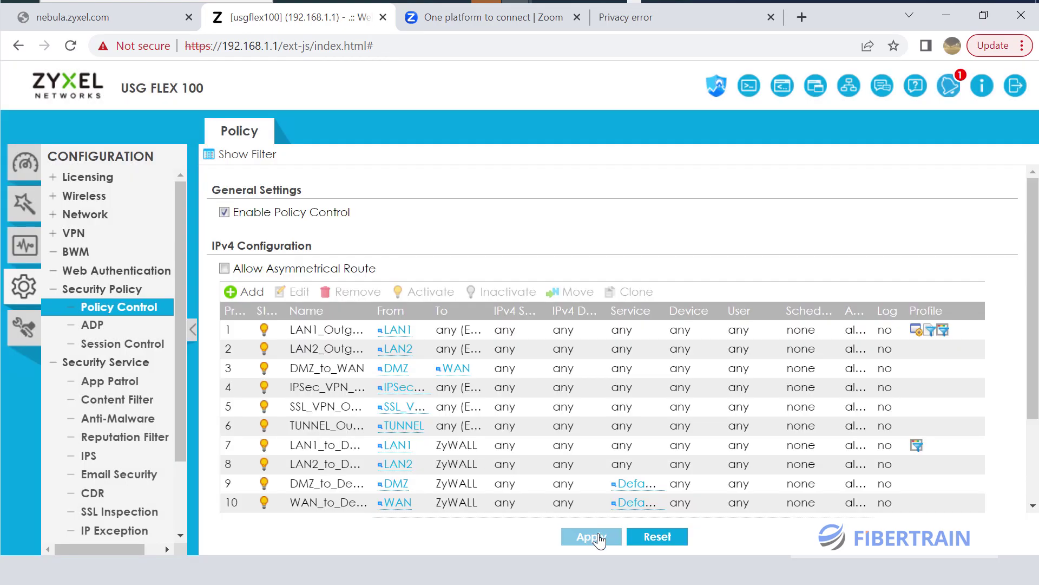
Reload zoom.us to confirm it is blocked, then return to the router's Policy Control page
click(439, 18)
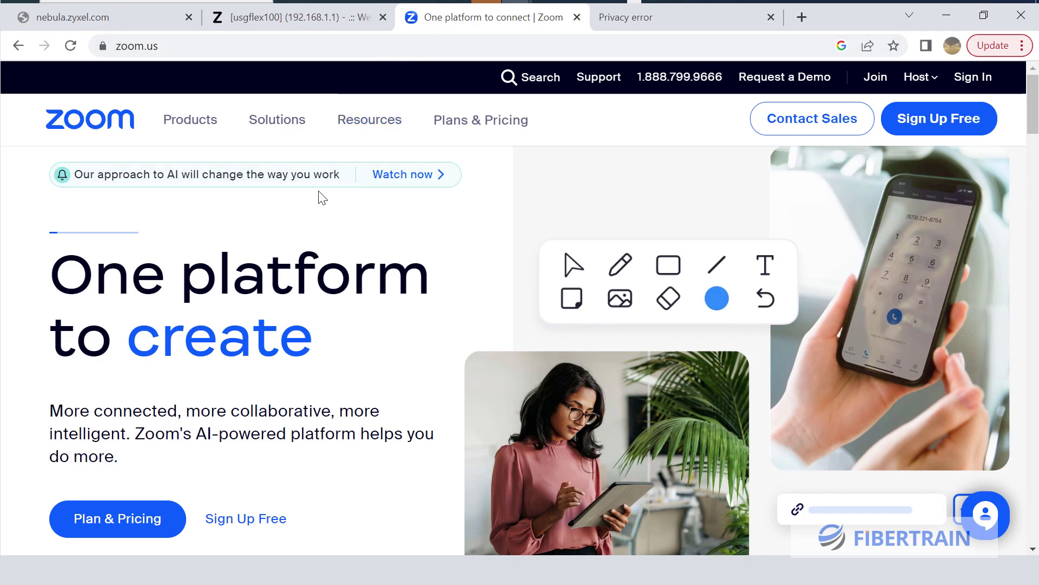
click(71, 46)
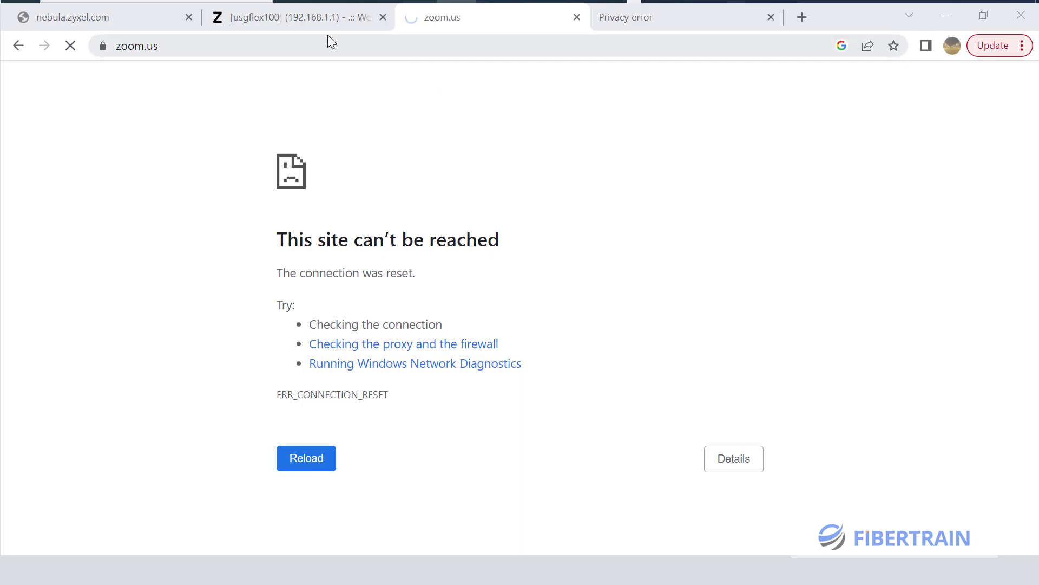
click(301, 18)
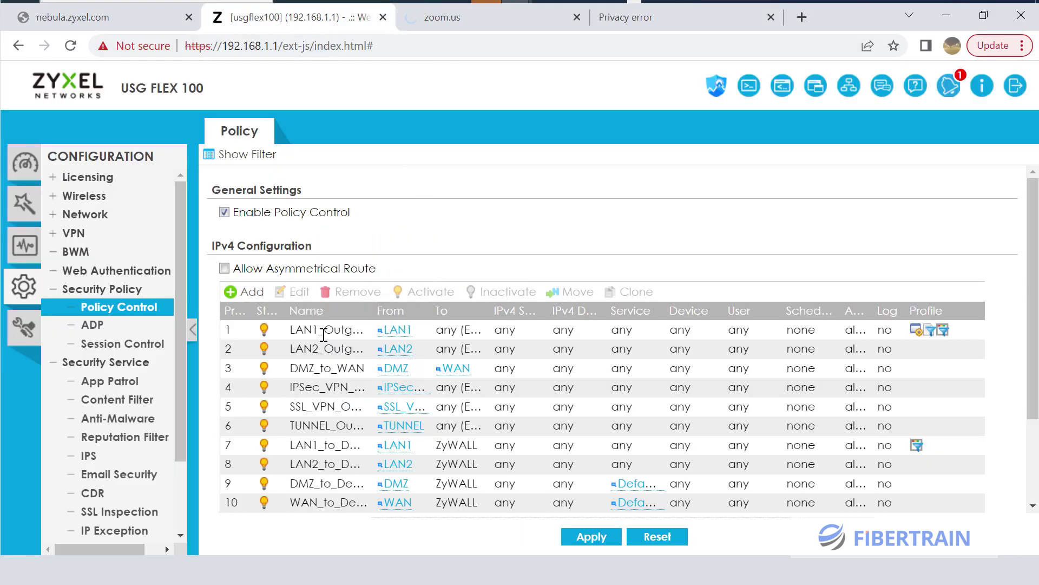
Change LAN1_Outgoing's Application Patrol profile from ZOOM to none and save the policy
click(284, 330)
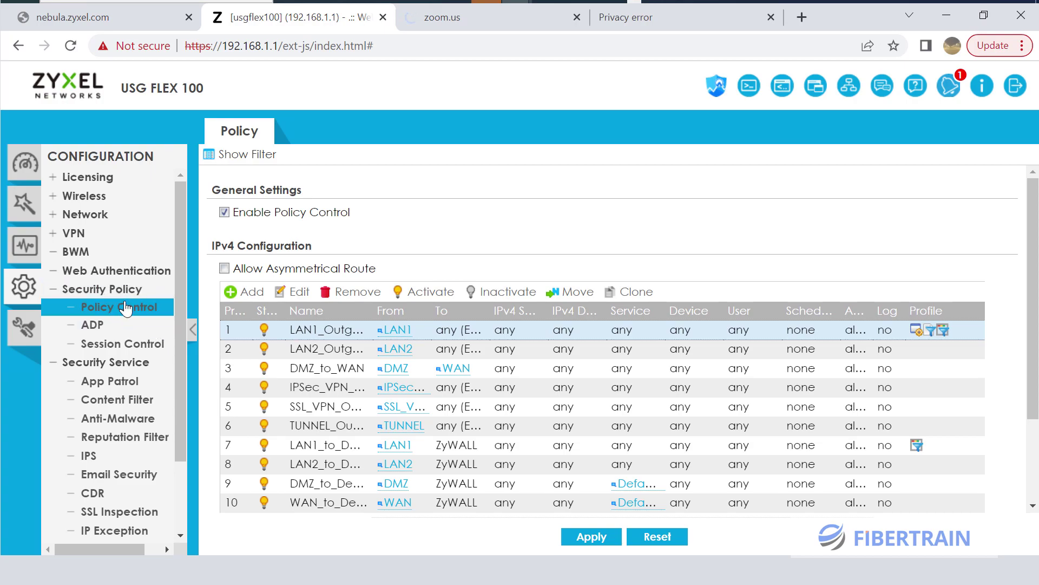
click(296, 292)
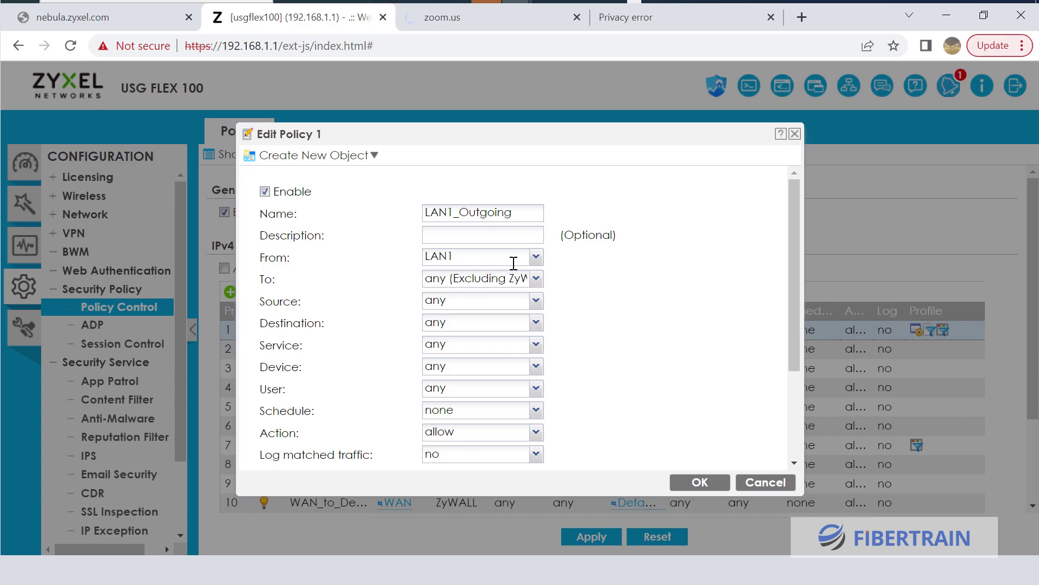
scroll(692, 350, down, 3)
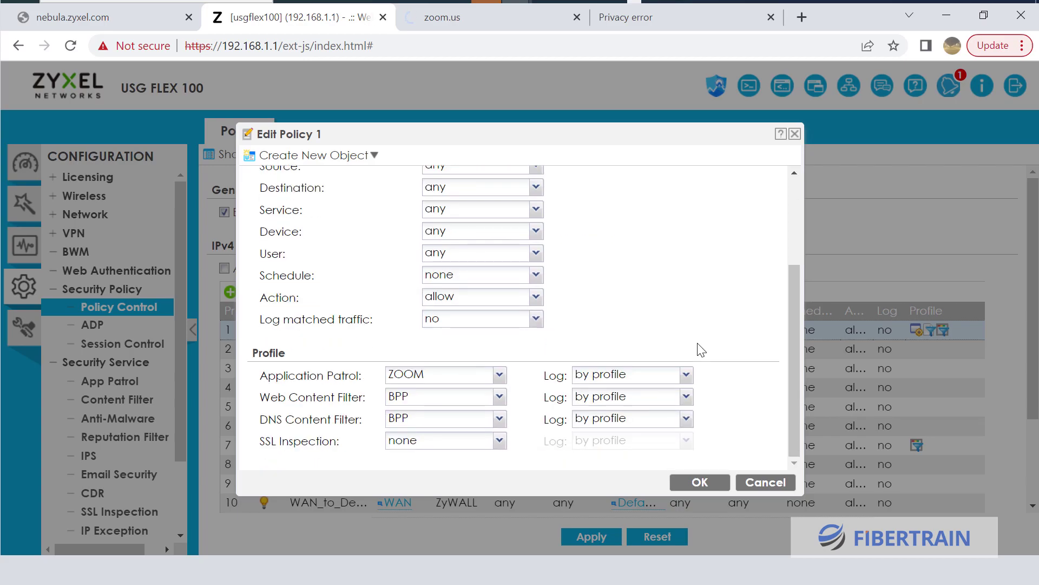
click(499, 374)
click(475, 393)
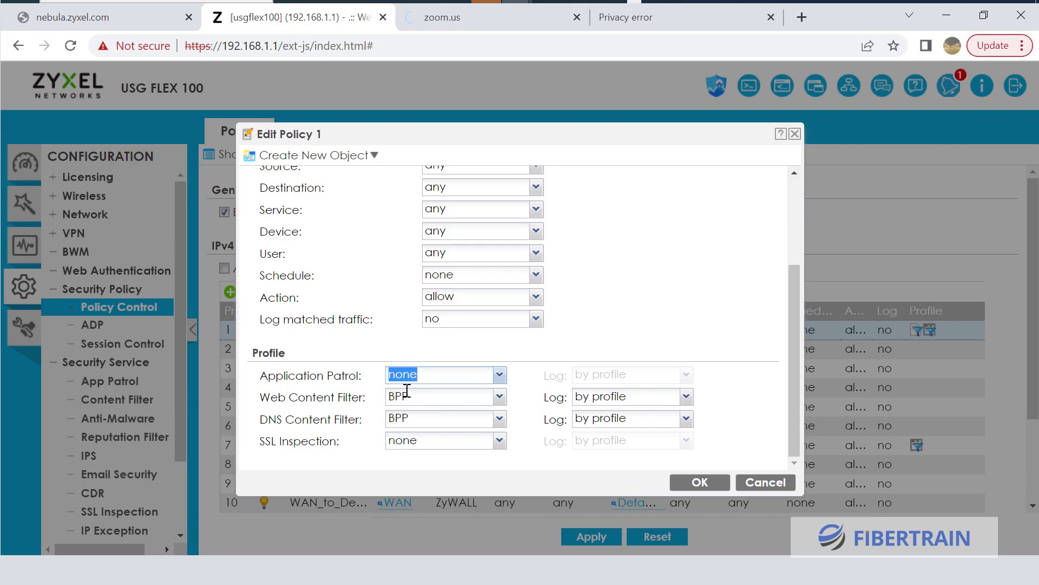
click(700, 482)
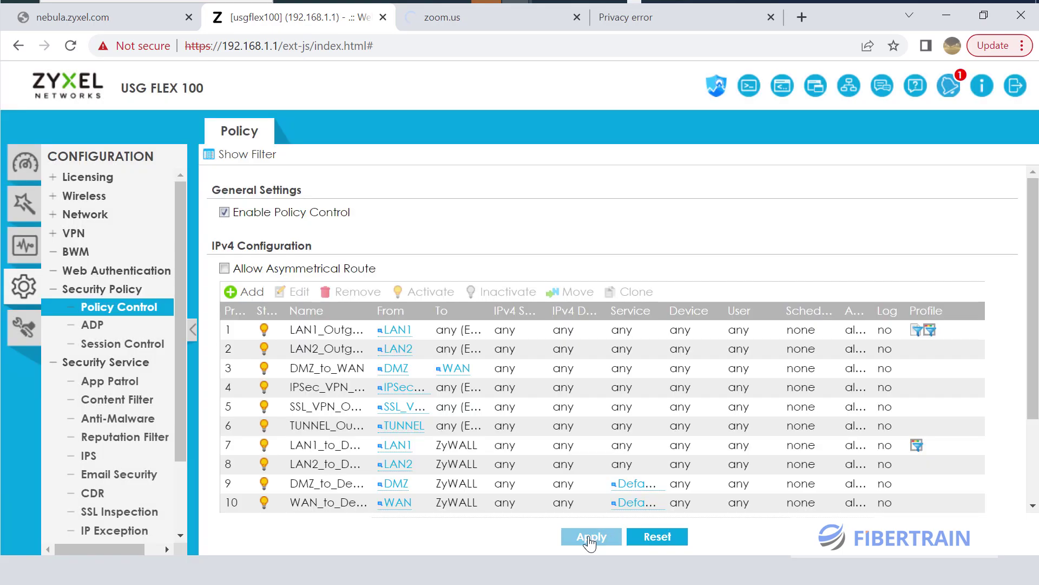
click(466, 31)
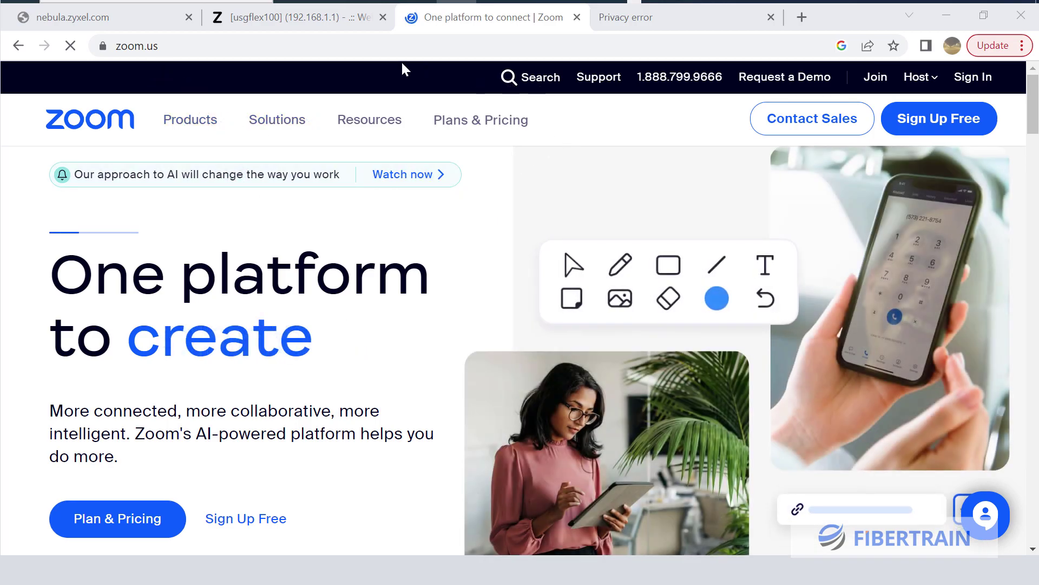
Go back to the router's Policy Control page with the Zoom homepage still open
click(335, 17)
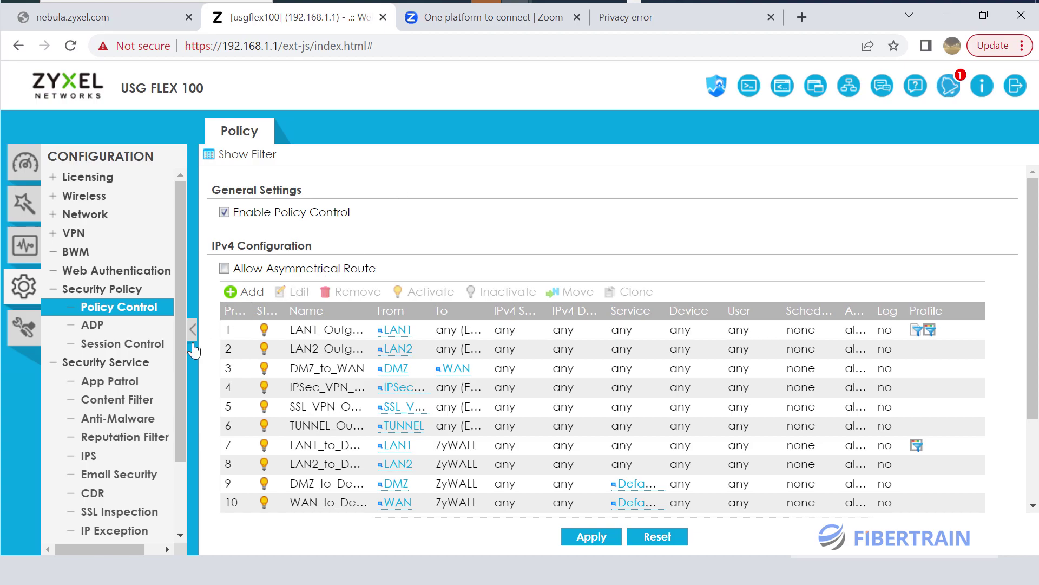
click(170, 378)
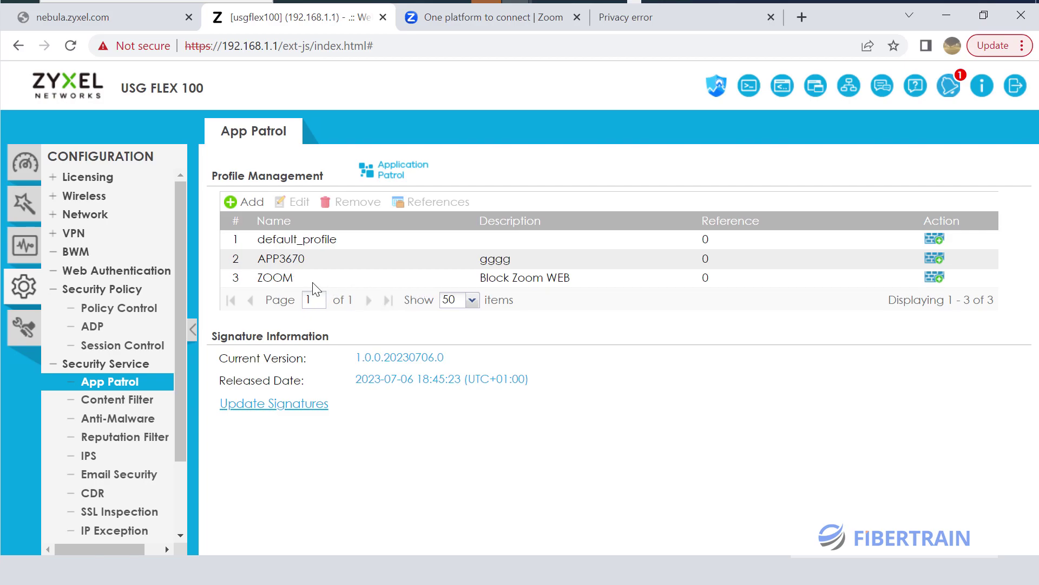
click(321, 240)
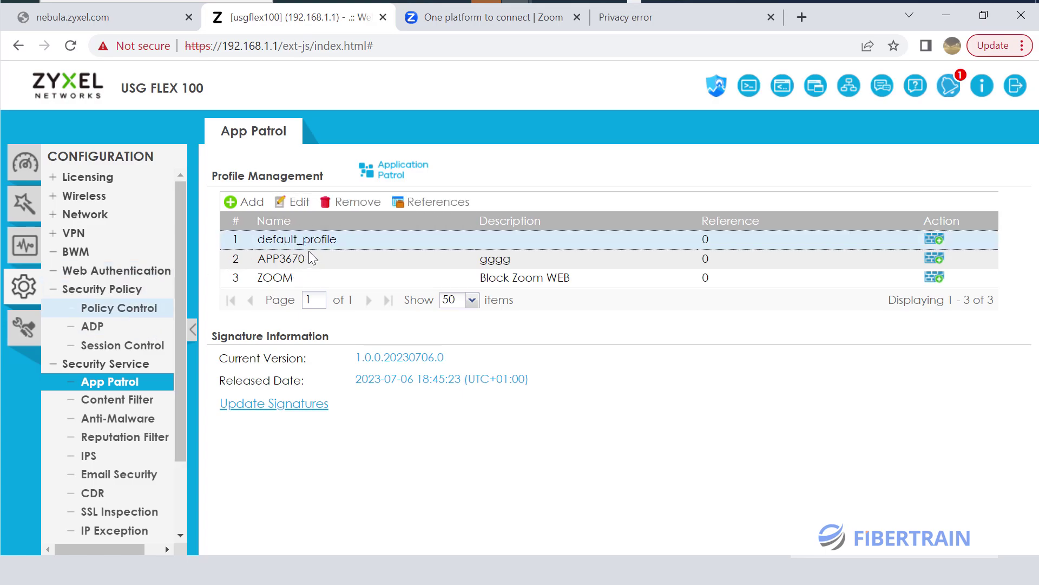
click(294, 204)
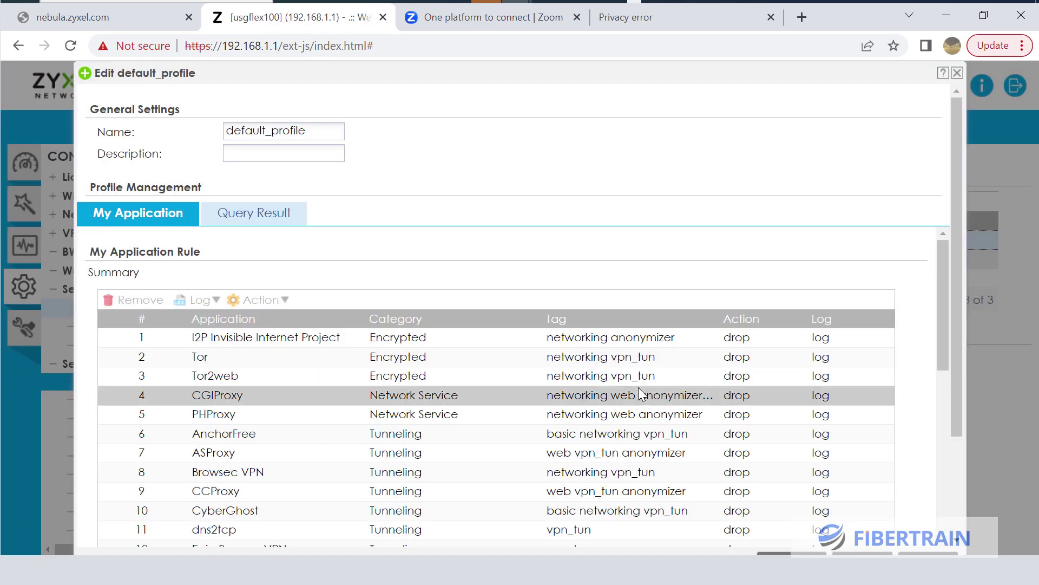
scroll(633, 391, down, 3)
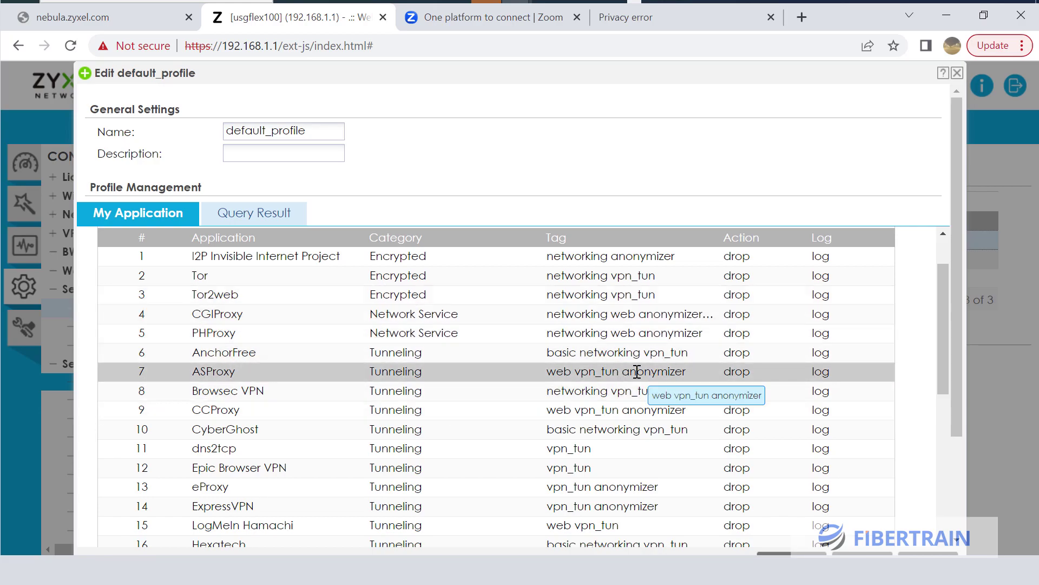
scroll(637, 373, down, 15)
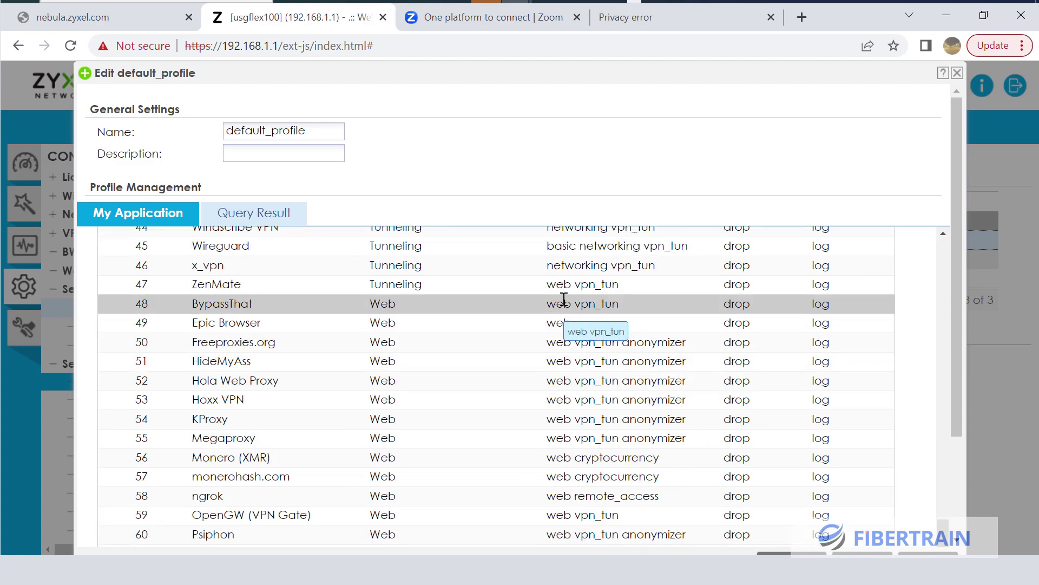
click(950, 75)
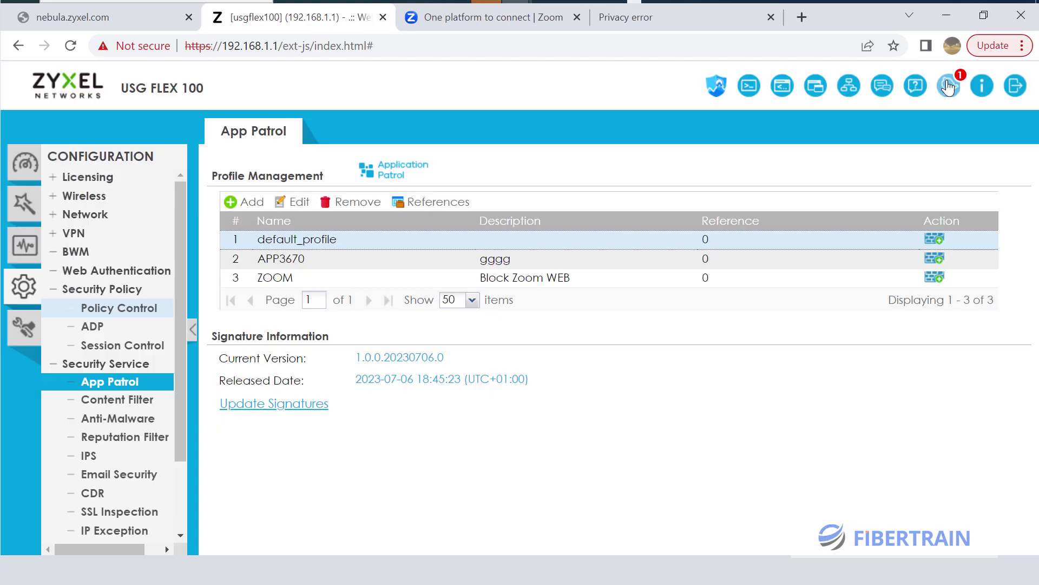
click(111, 308)
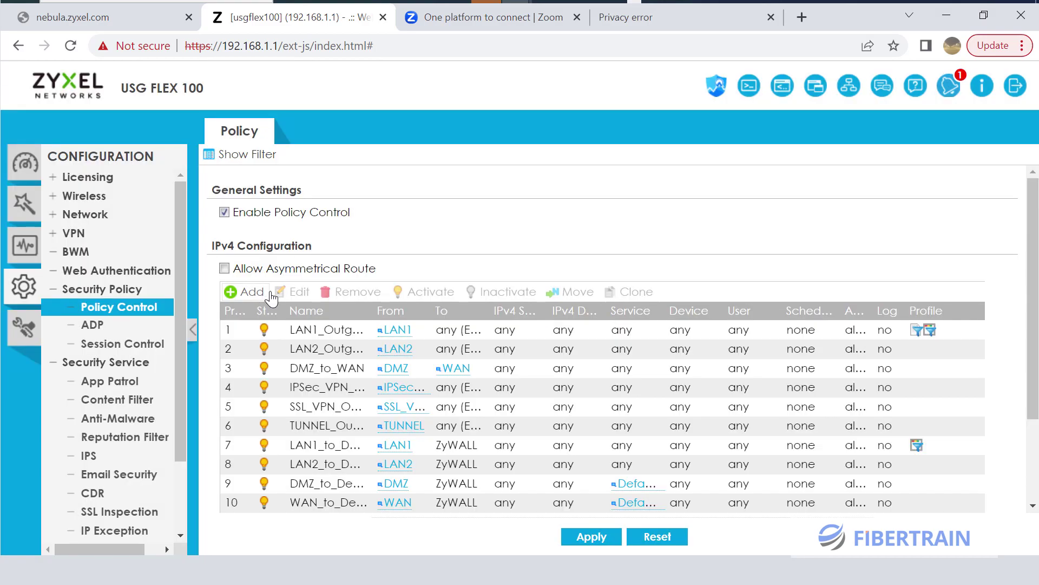
Switch the LAN1_Outgoing policy's Application Patrol profile to default_profile and confirm
click(327, 329)
click(297, 292)
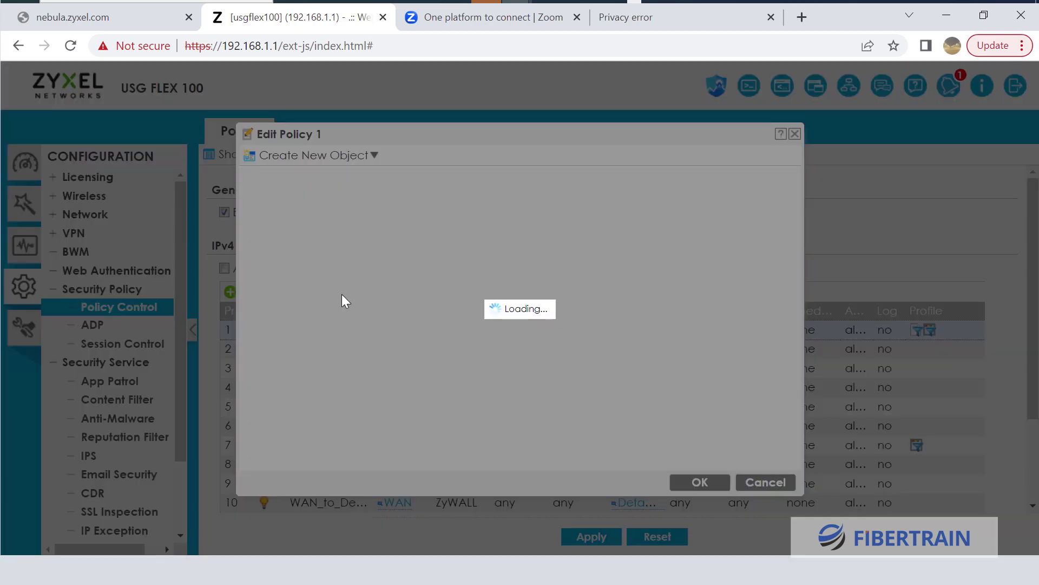
scroll(598, 262, down, 3)
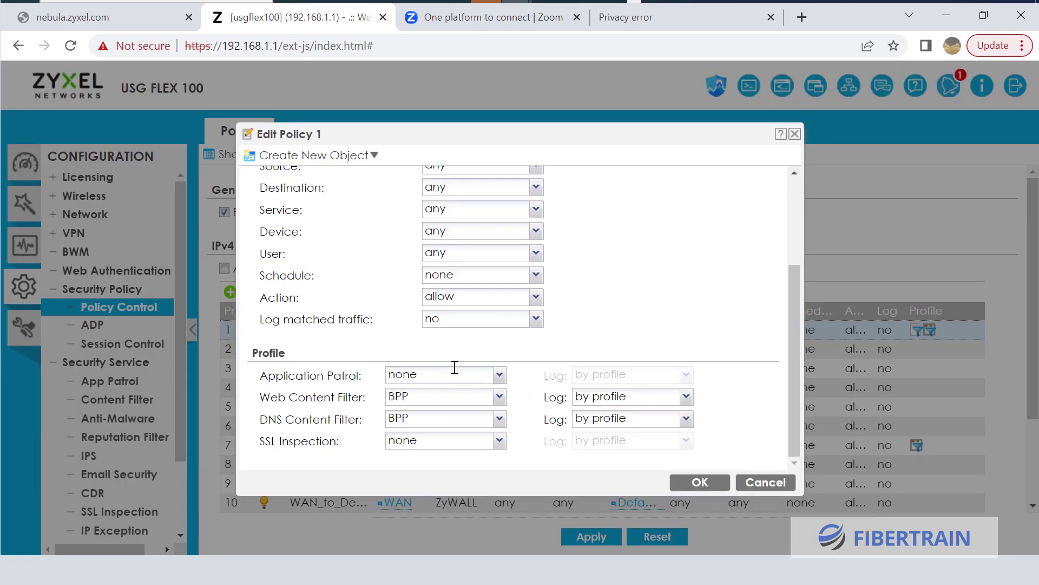
click(499, 375)
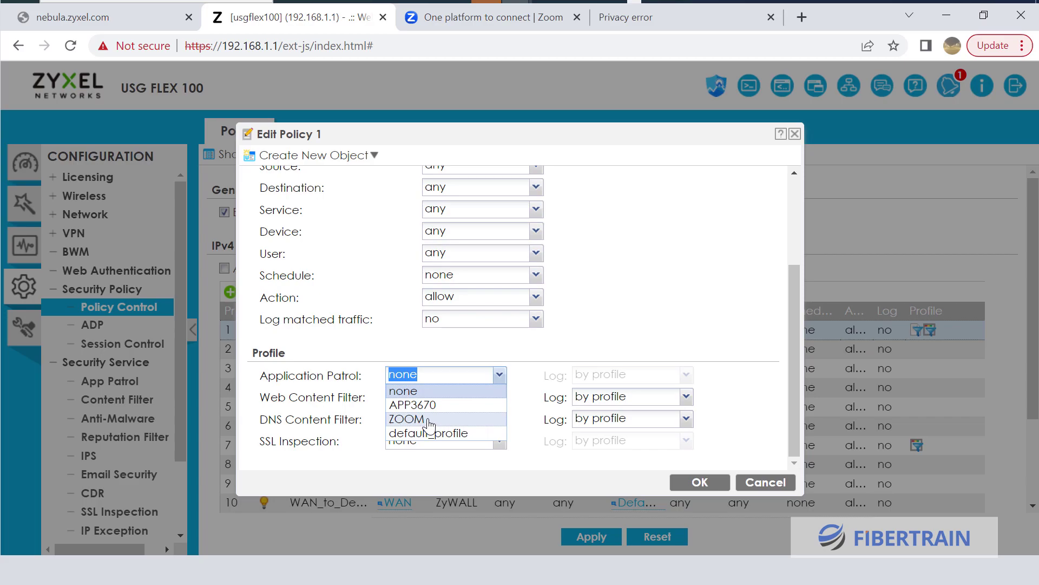
click(464, 433)
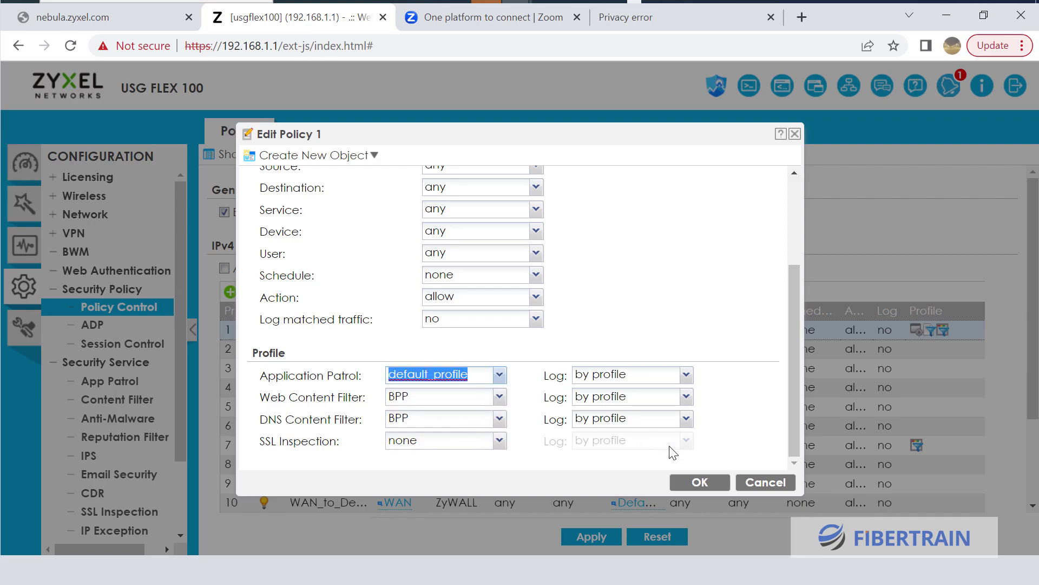
click(698, 481)
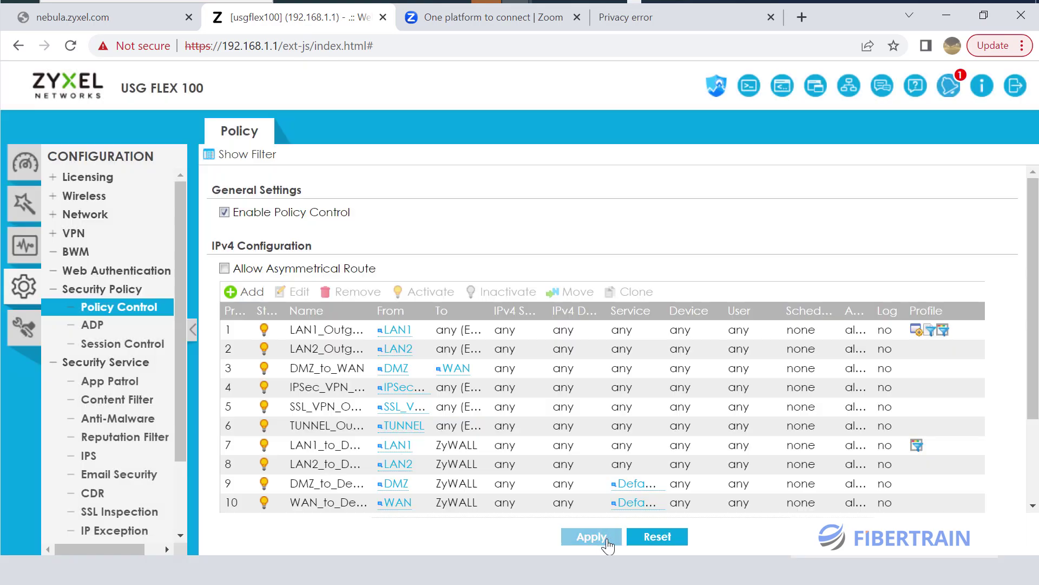
Reload the zoom.us tab in Chrome to test access under default_profile
click(473, 25)
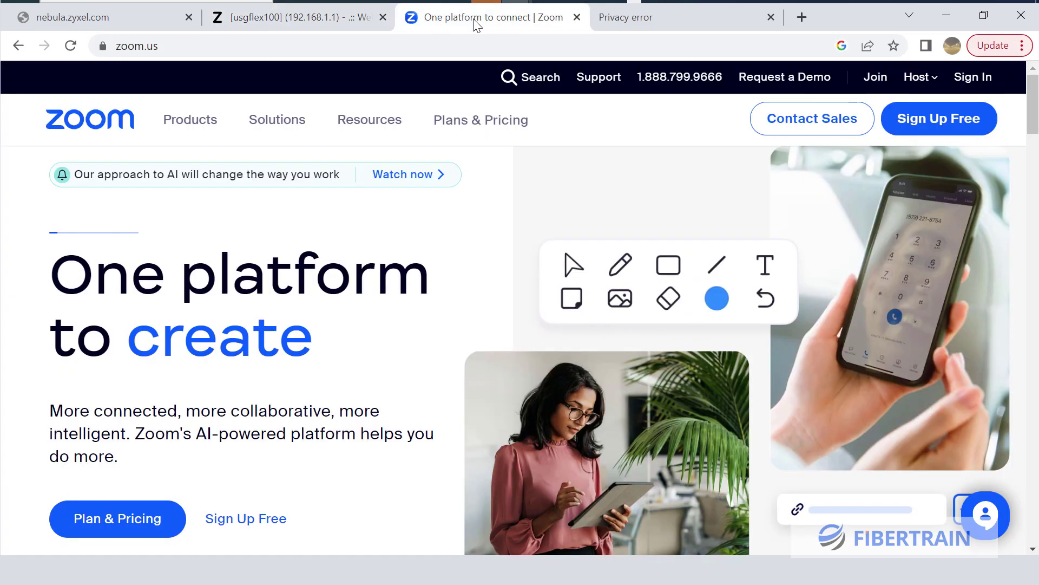
click(71, 45)
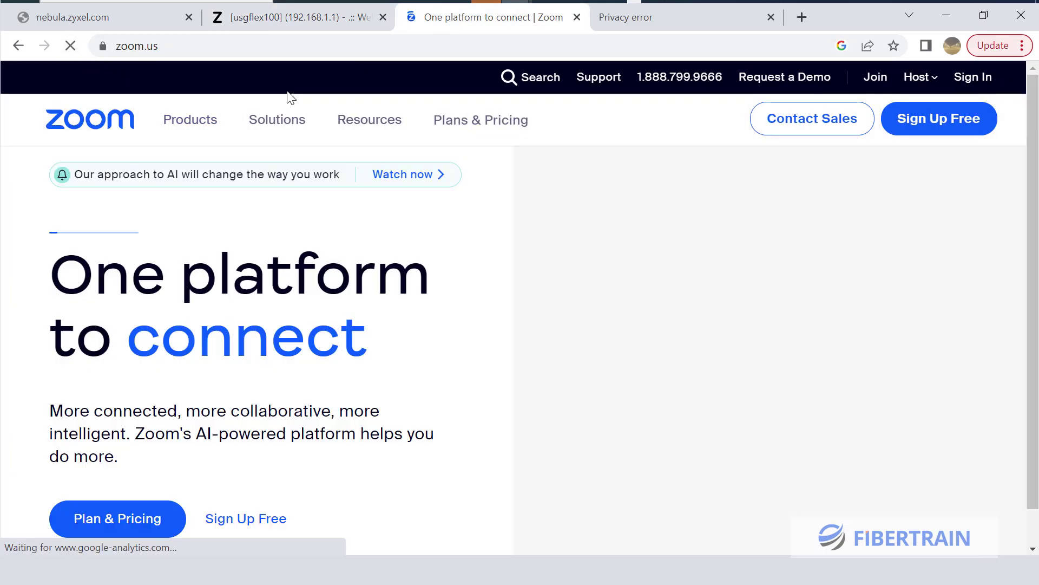